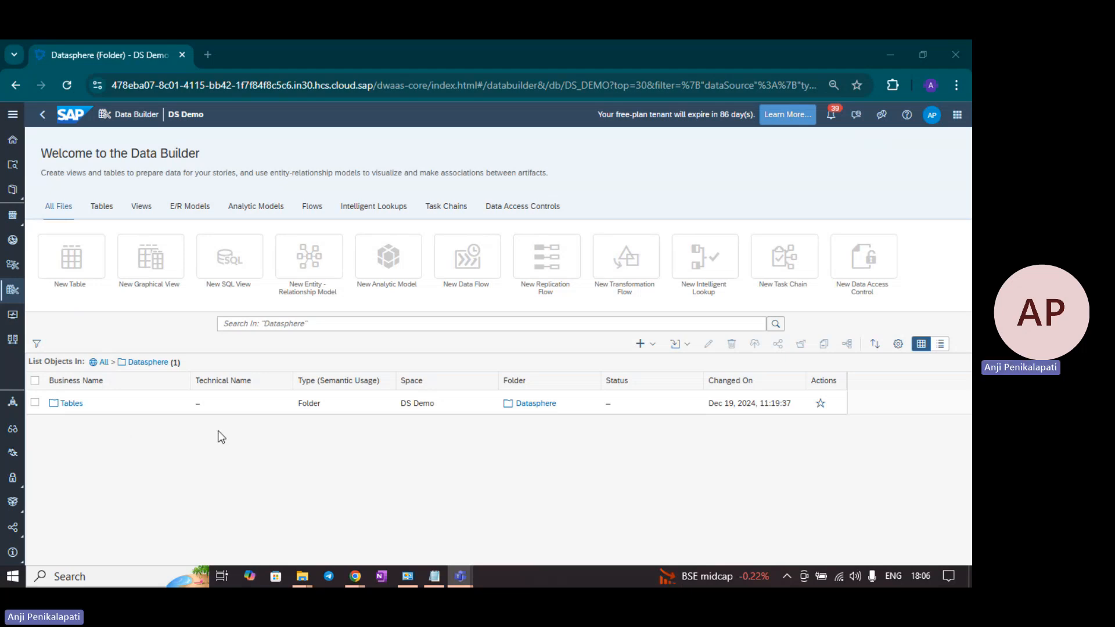
Create a folder named "ER Model" inside the Datasphere folder
click(653, 345)
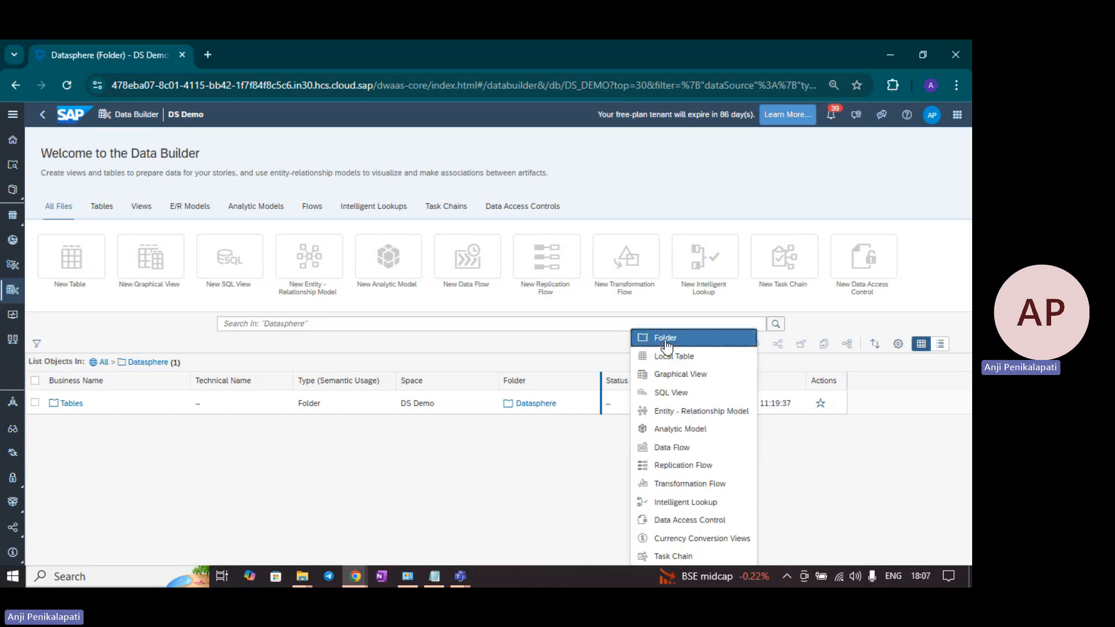
click(652, 344)
click(671, 344)
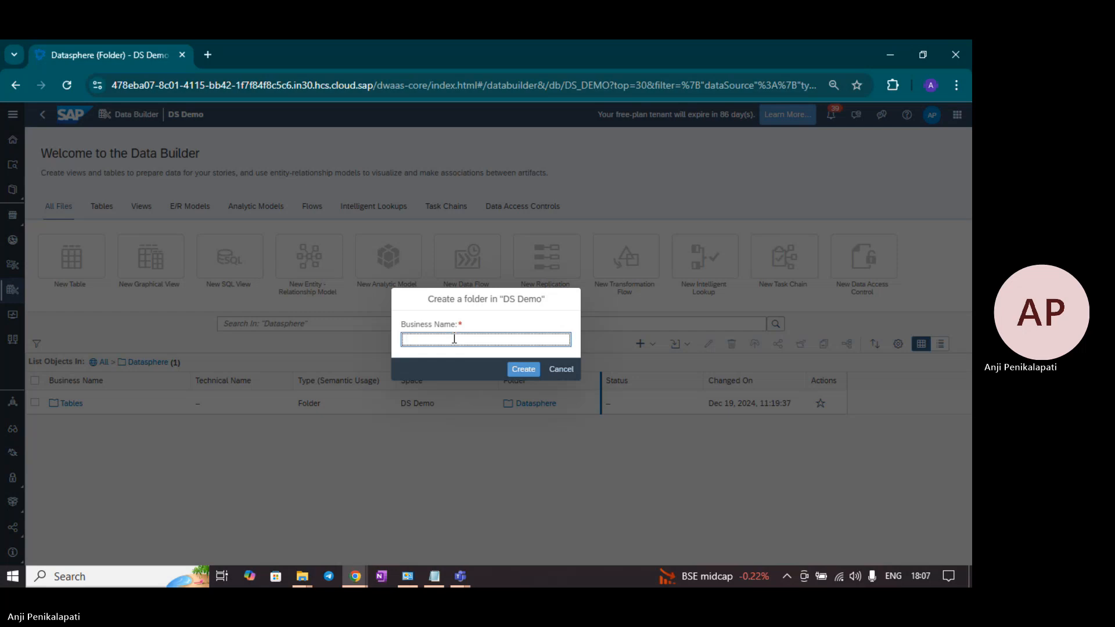
text(ER)
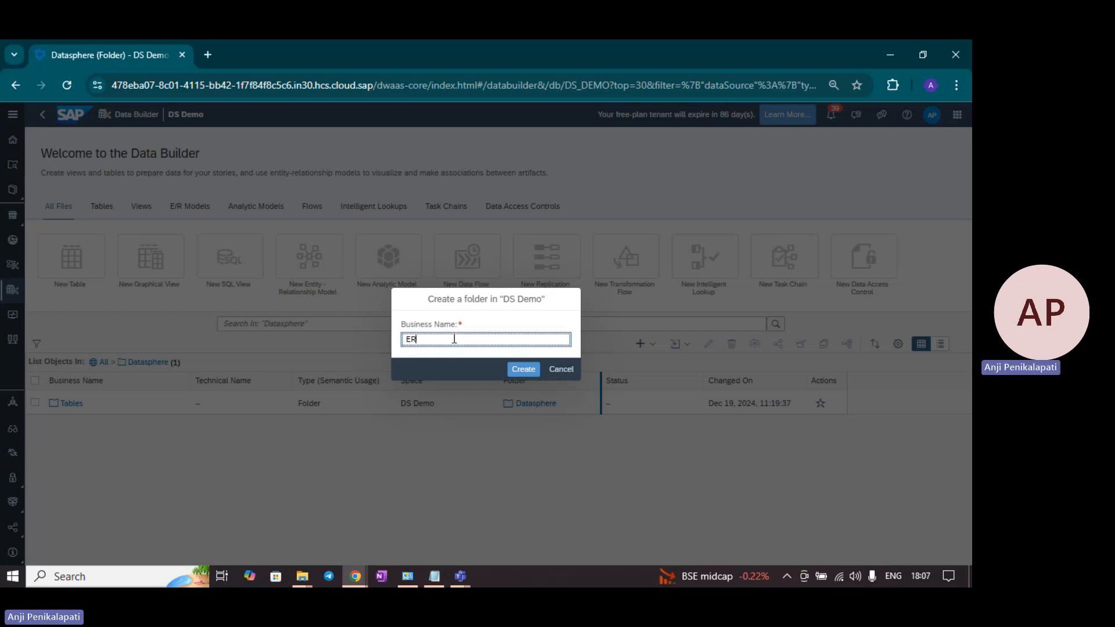
text( Model)
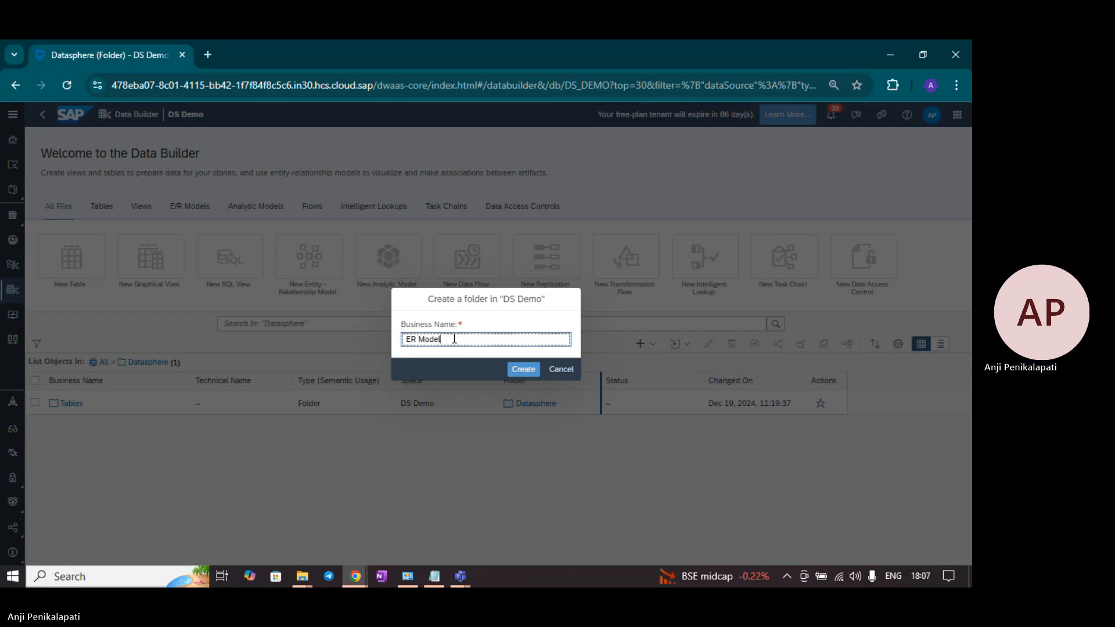
text(s)
click(522, 370)
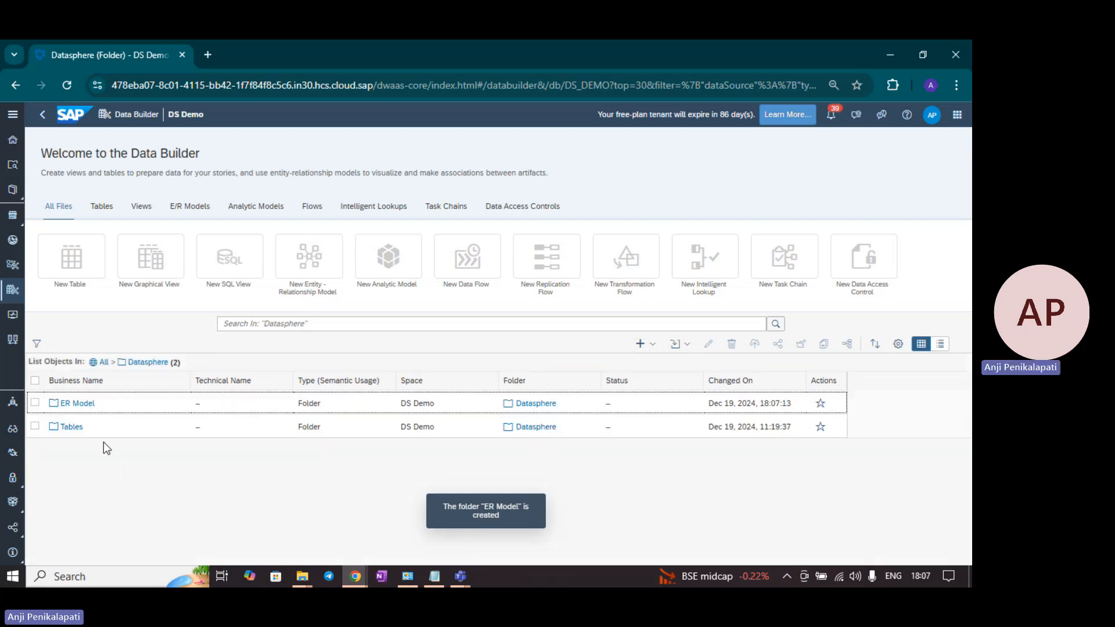
Open the ER Model folder and start a new Entity-Relationship Model in it
click(82, 408)
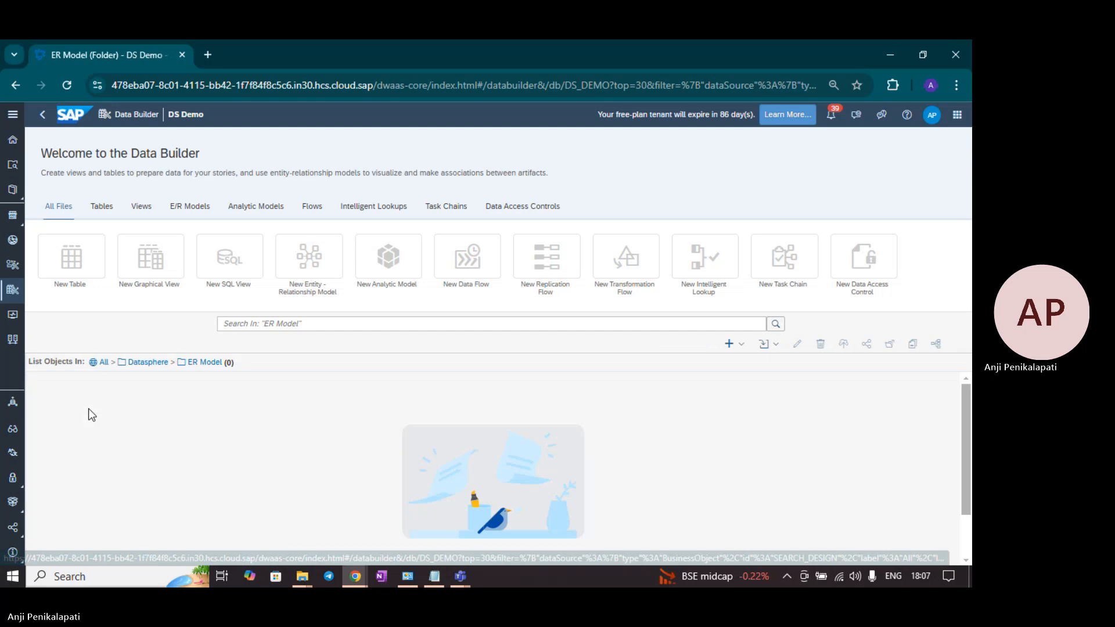
click(728, 344)
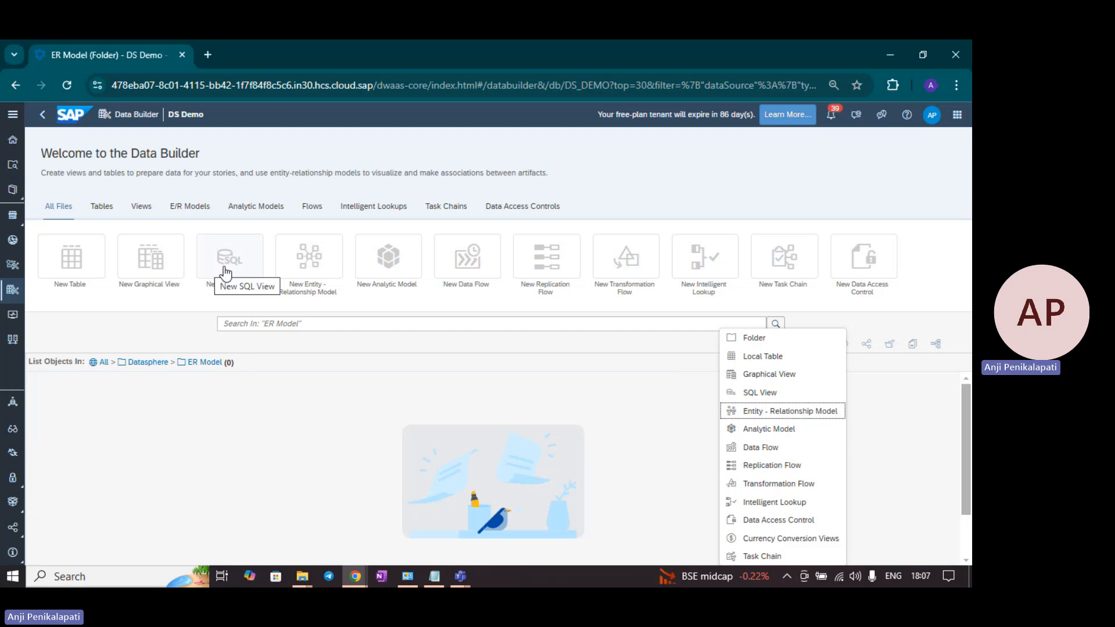
click(308, 264)
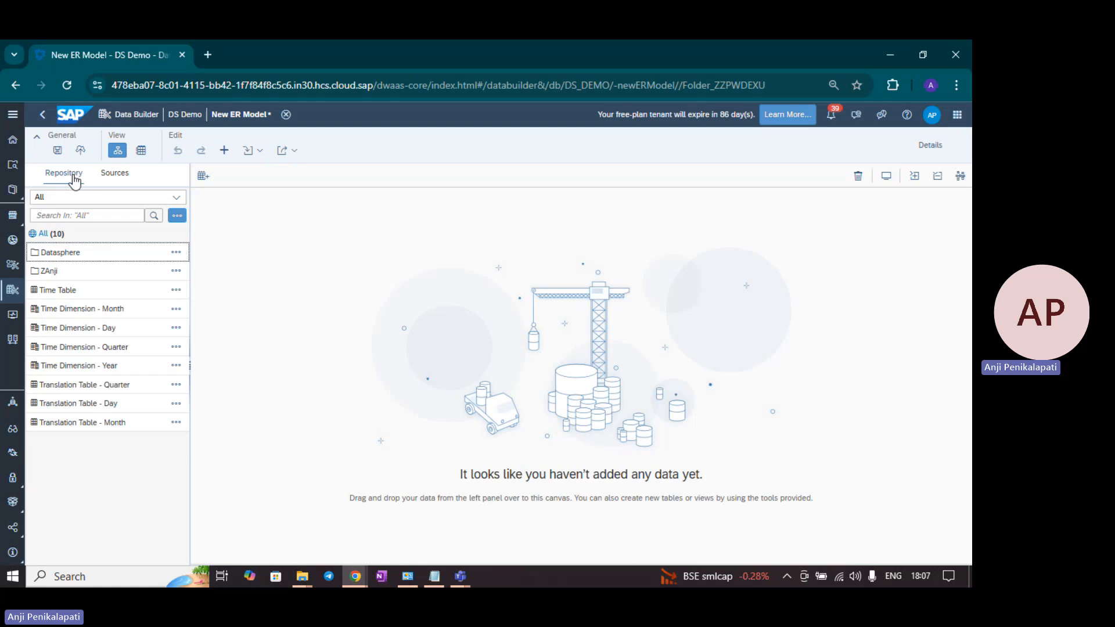
Check the model's data sources for available connections
click(116, 175)
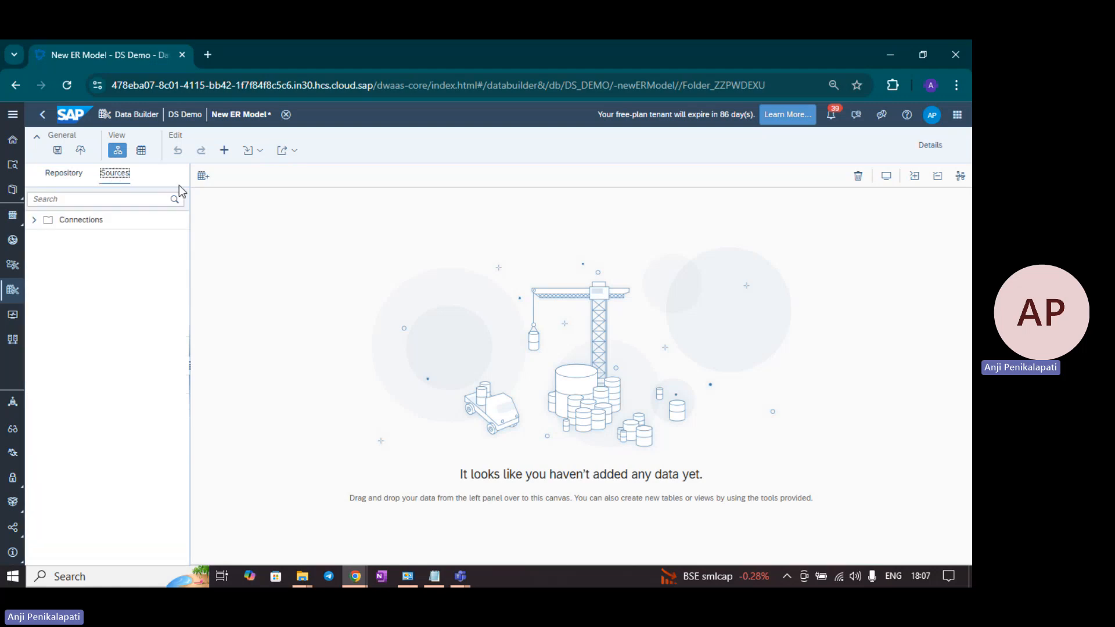
click(35, 225)
click(35, 222)
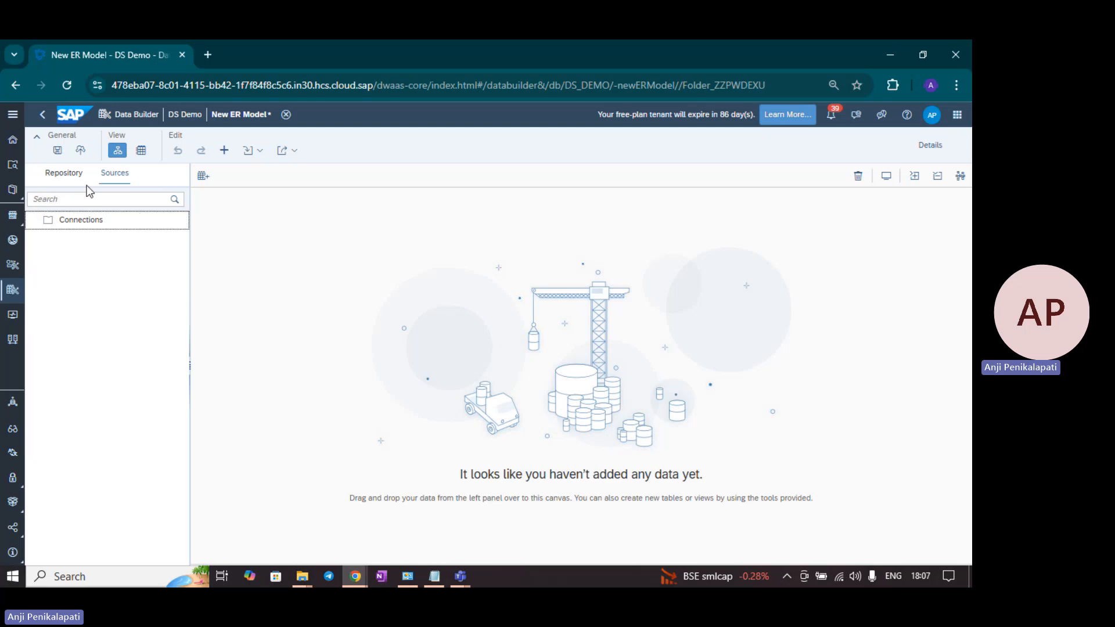
Place the Sales Transactions table from the repository's Datasphere > Tables folder on the model canvas
click(60, 174)
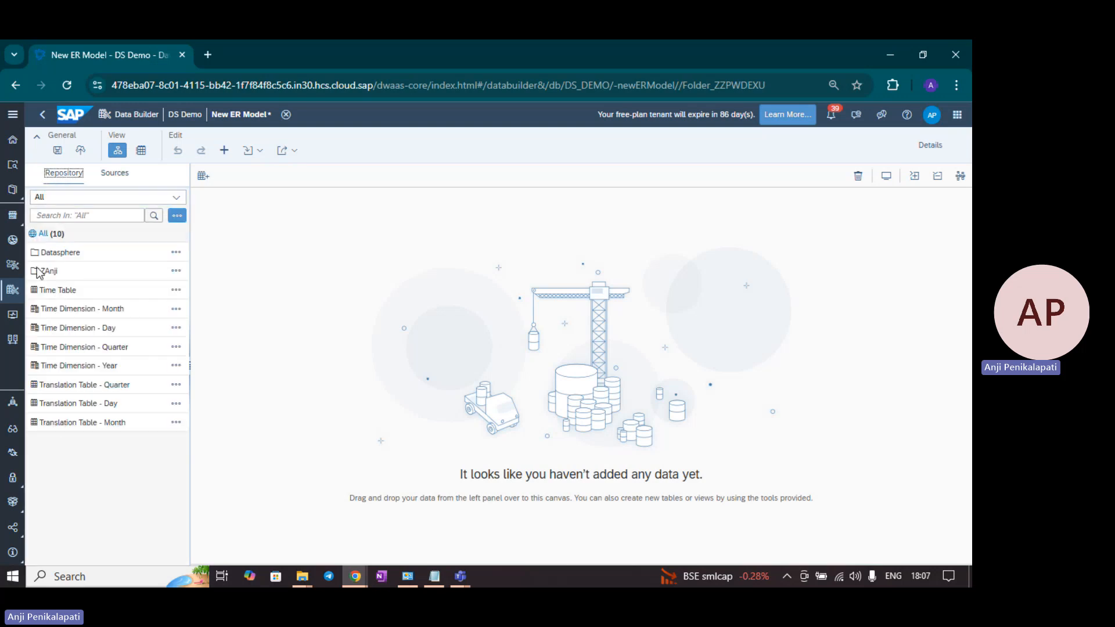
click(71, 256)
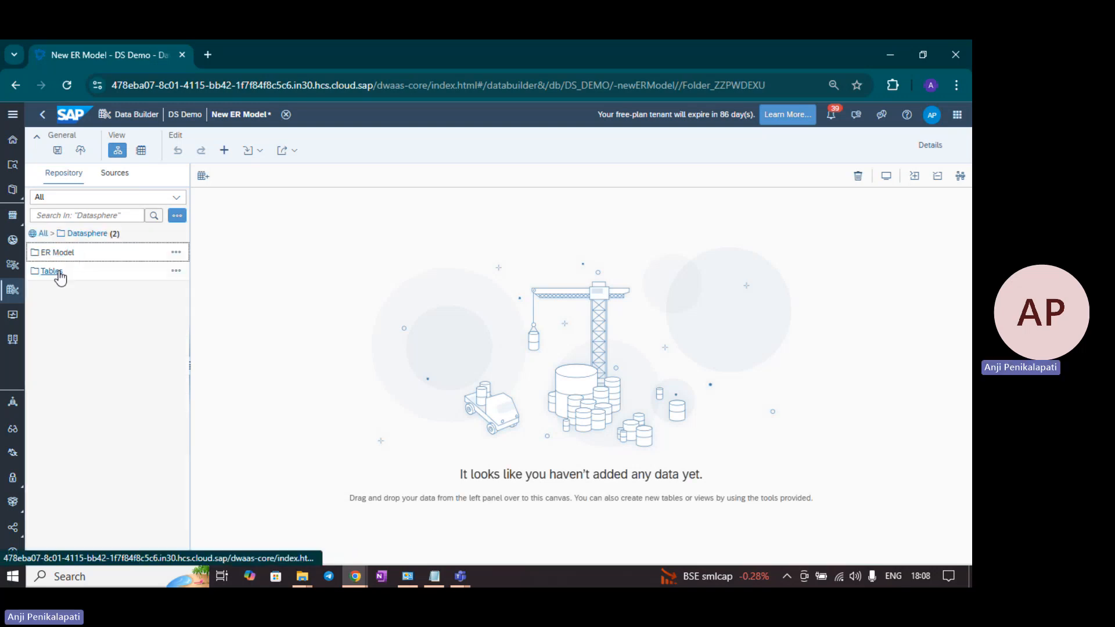
click(60, 272)
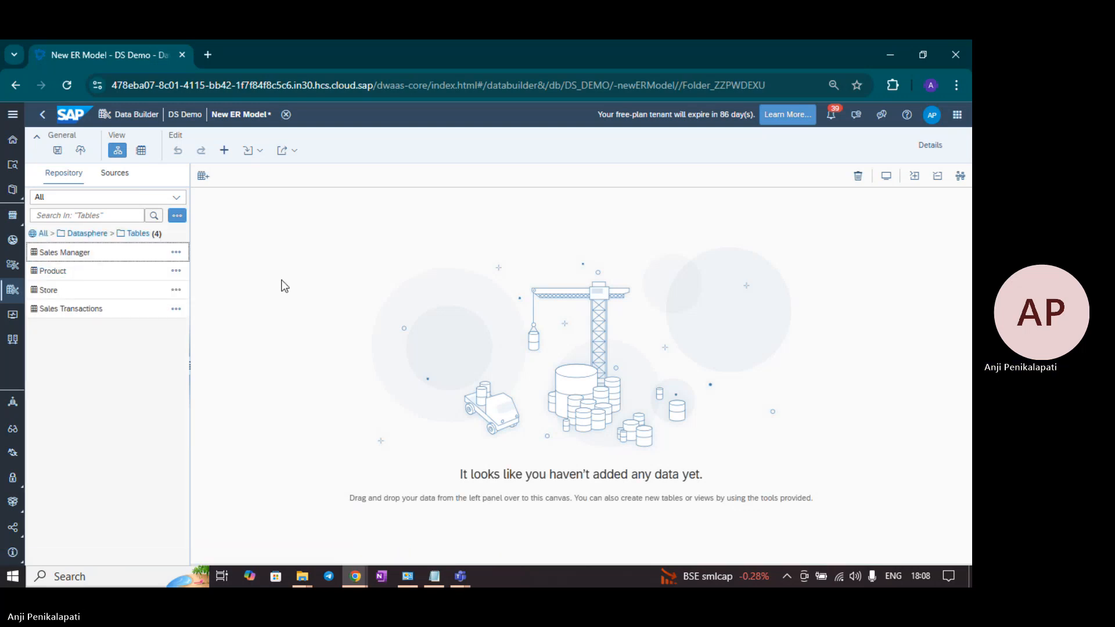
shift+click(129, 308)
drag(128, 308, 306, 255)
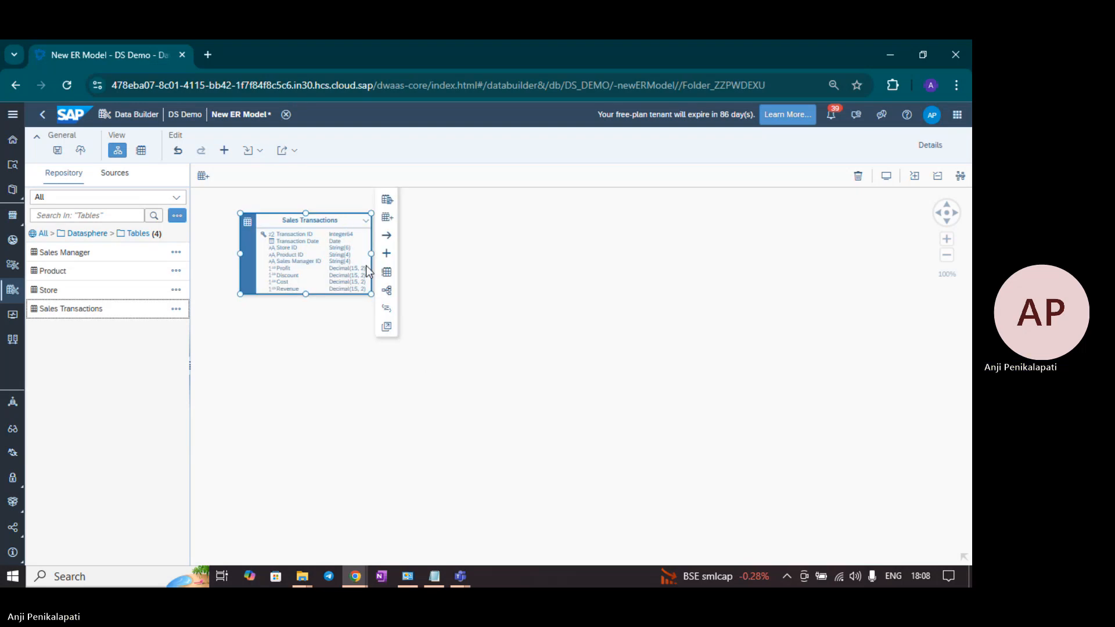
drag(291, 218, 355, 263)
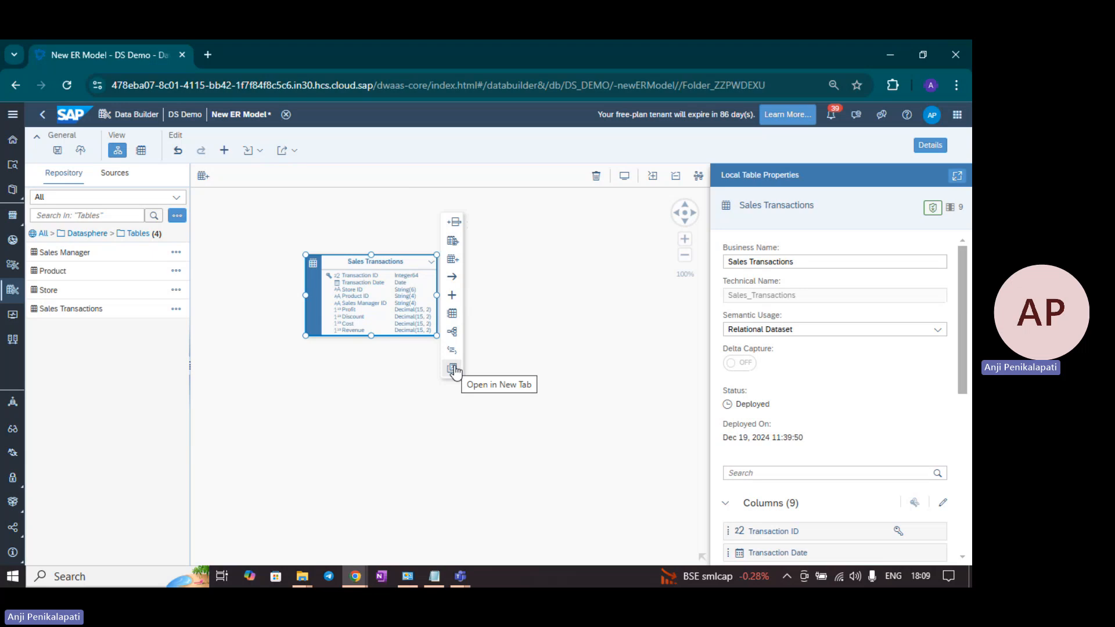
Review the properties and column list of the Sales Transactions table
click(400, 381)
click(405, 275)
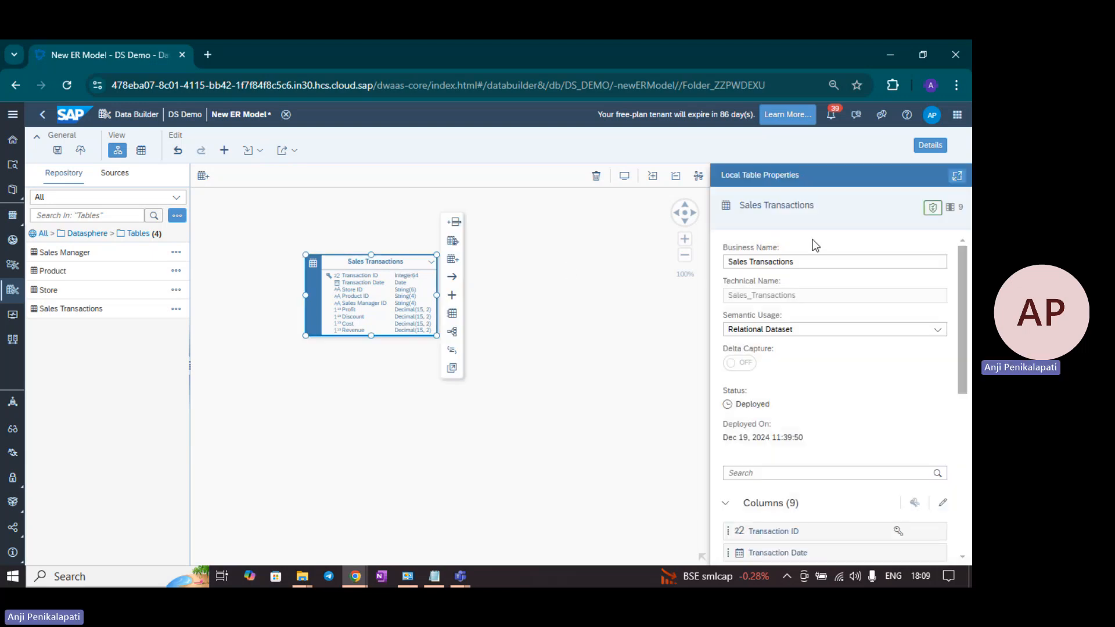
scroll(833, 384, down, 6)
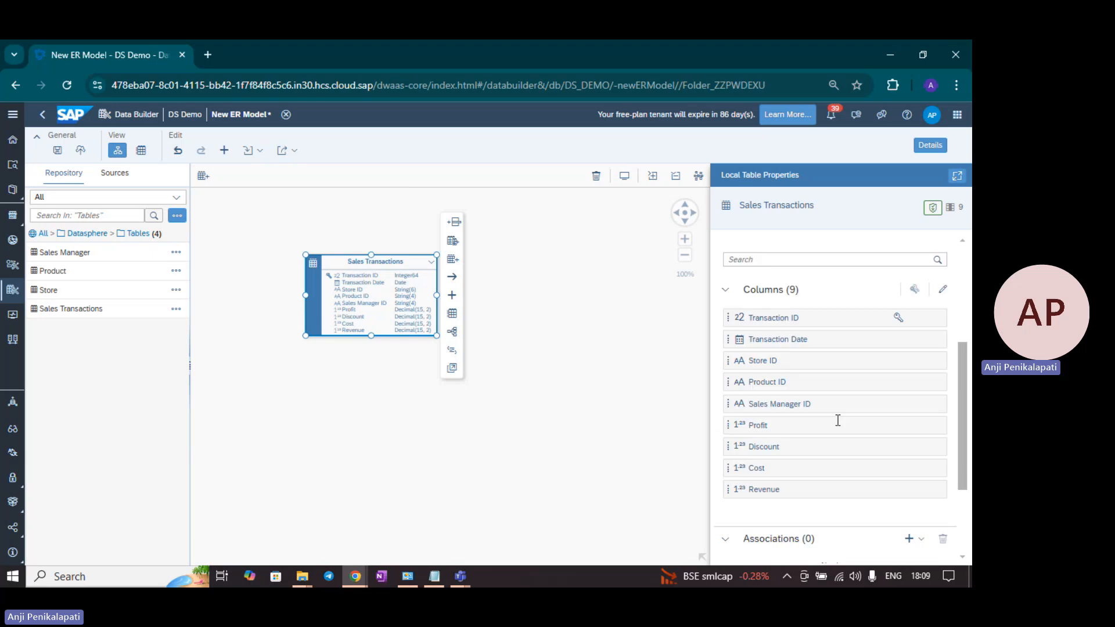
scroll(835, 420, up, 6)
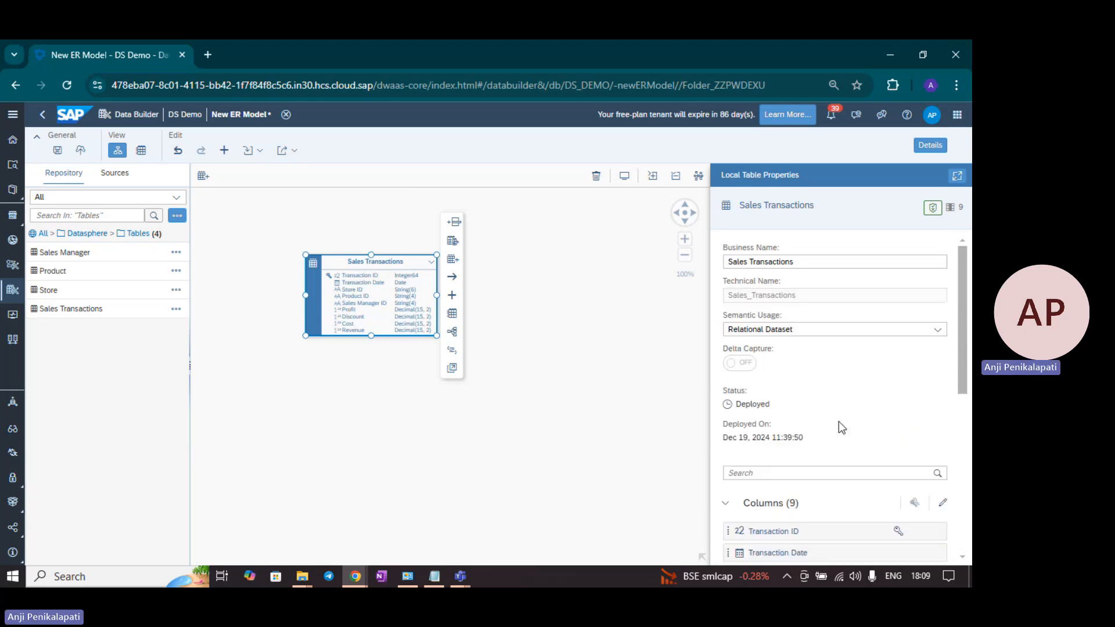
click(298, 435)
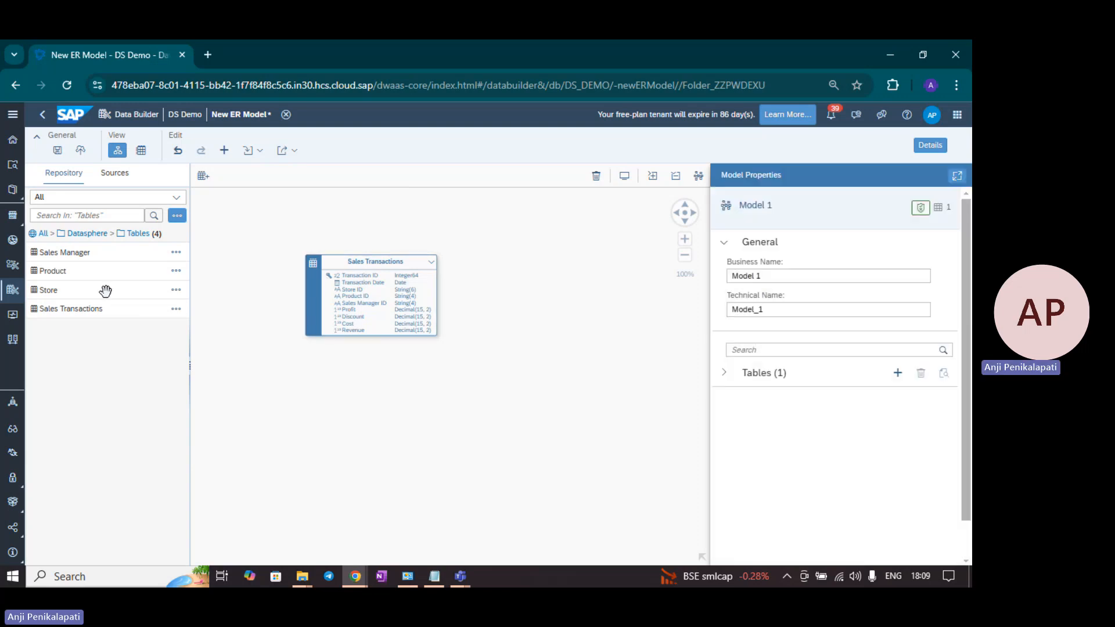
Add the Store table to the canvas and align it to the right of Sales Transactions
drag(105, 290, 526, 265)
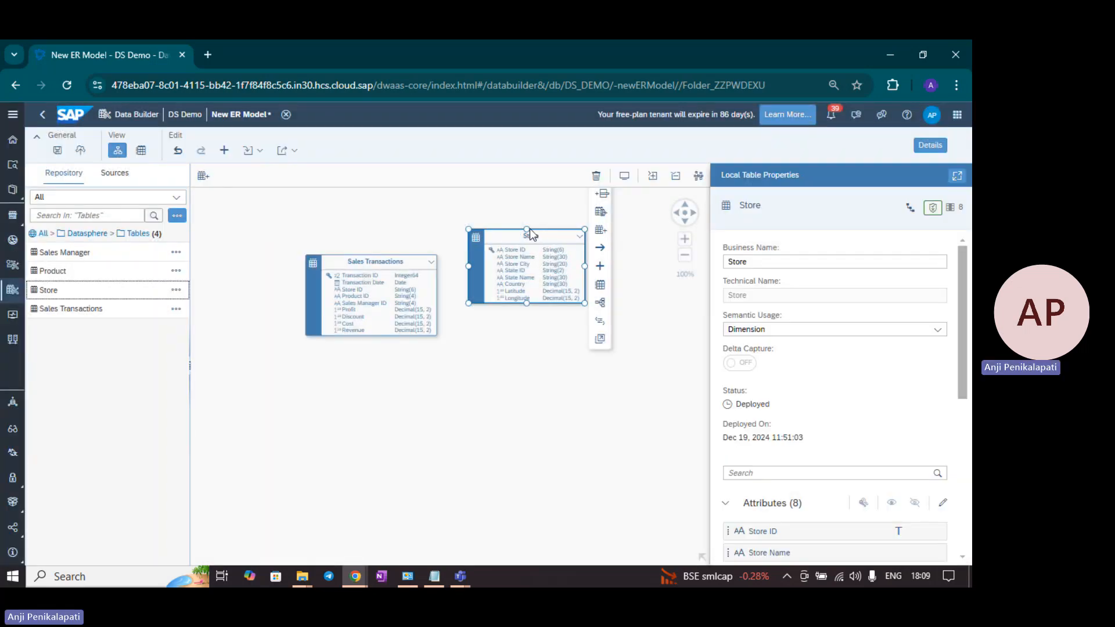
drag(529, 229, 557, 260)
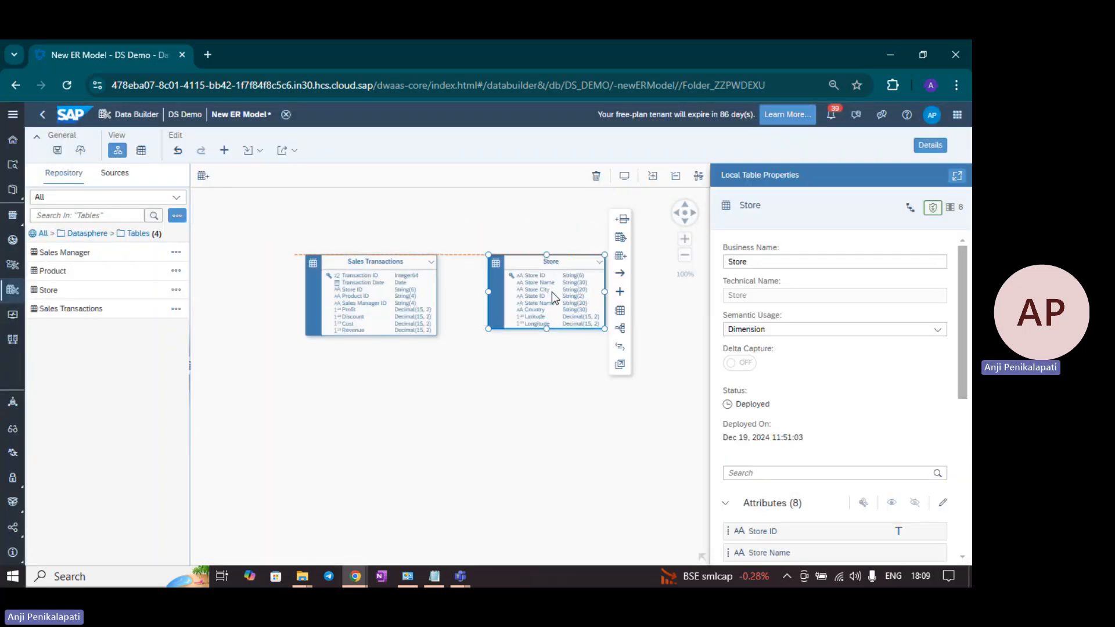
click(498, 386)
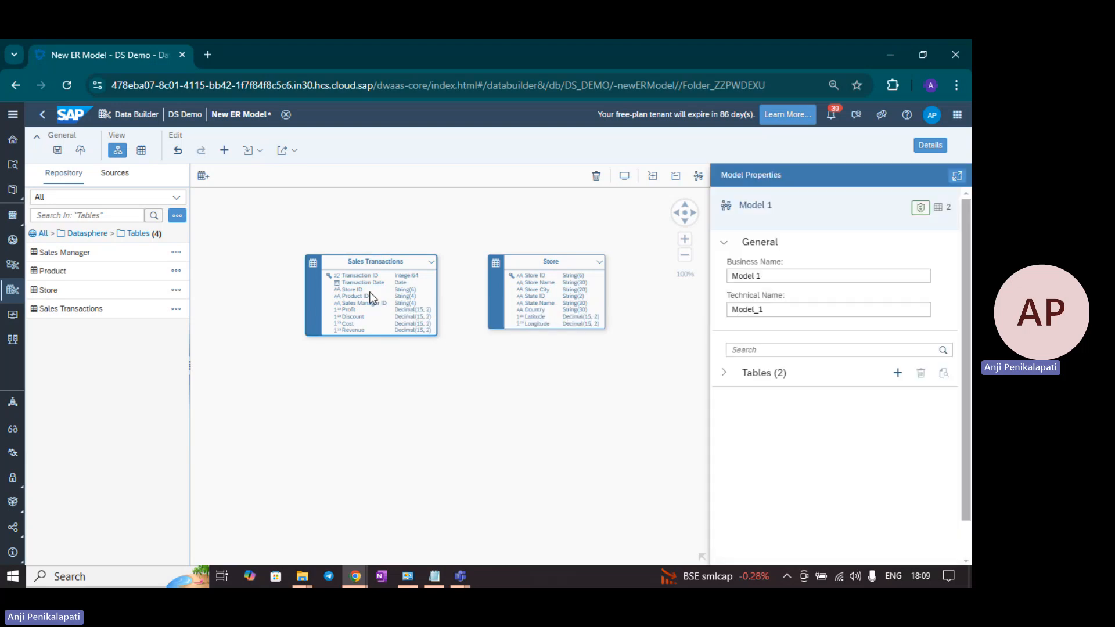
Create an association from the Sales Transactions table to the Store table
click(402, 270)
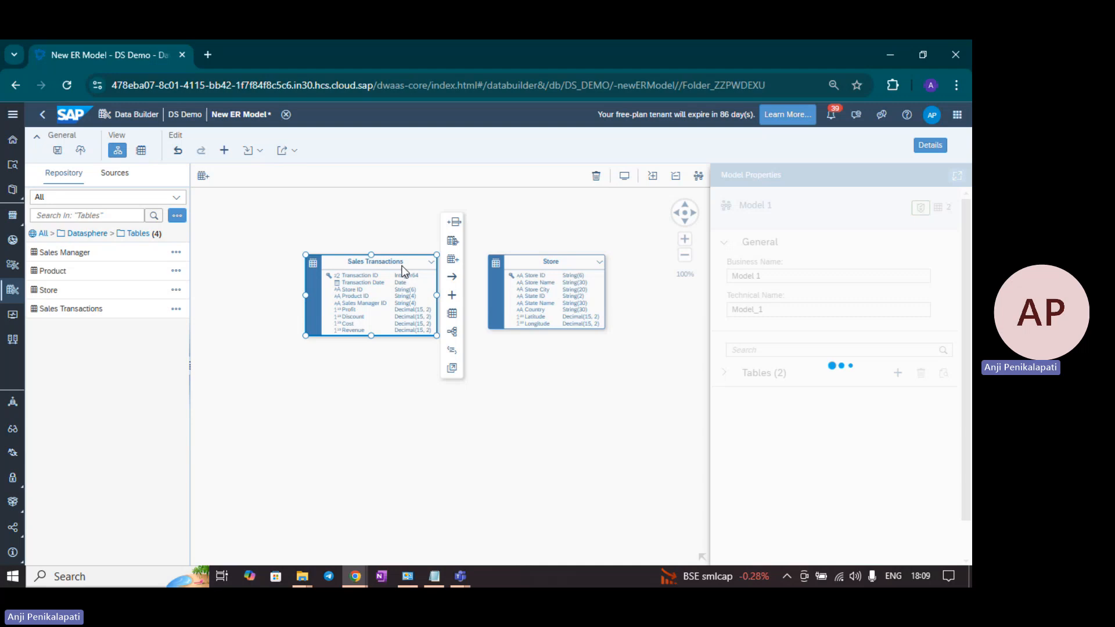
ctrl+click(556, 266)
ctrl+click(433, 284)
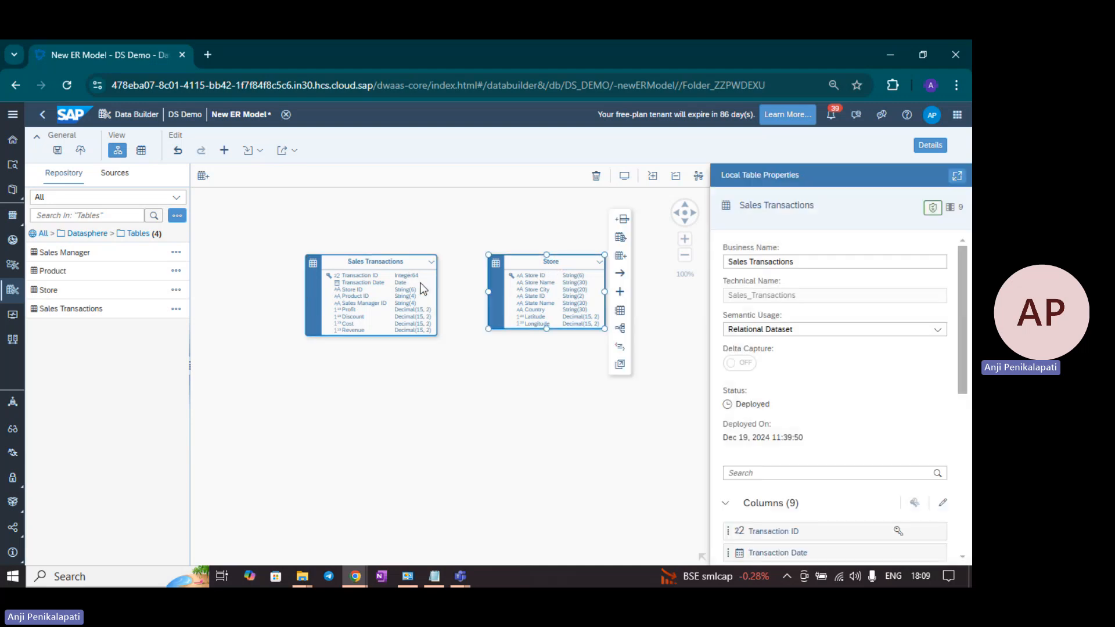
click(406, 260)
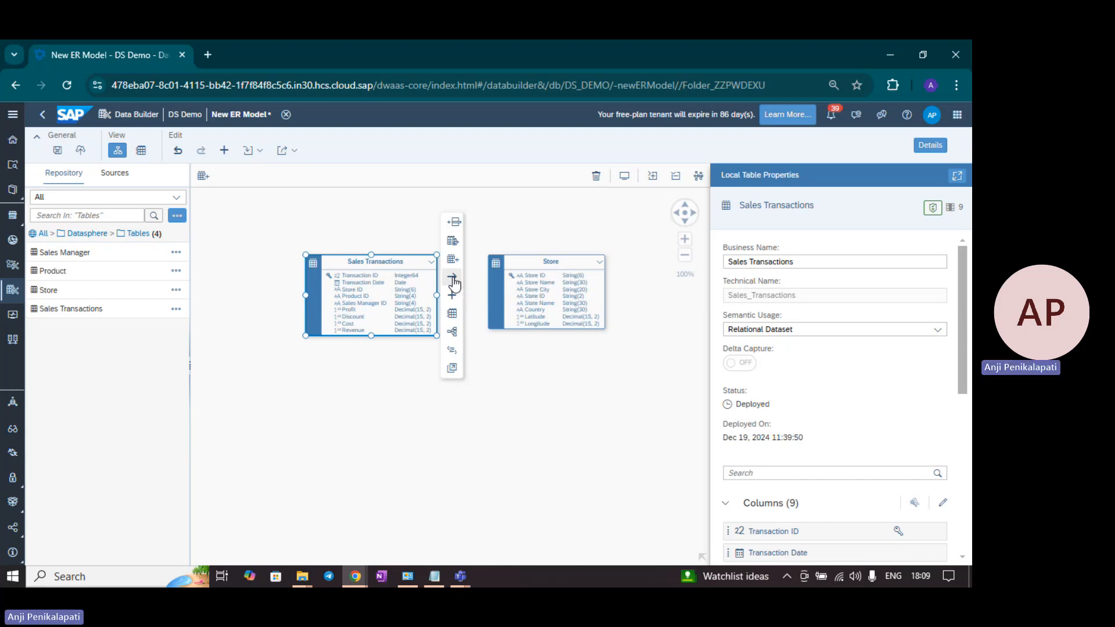
drag(453, 283, 540, 286)
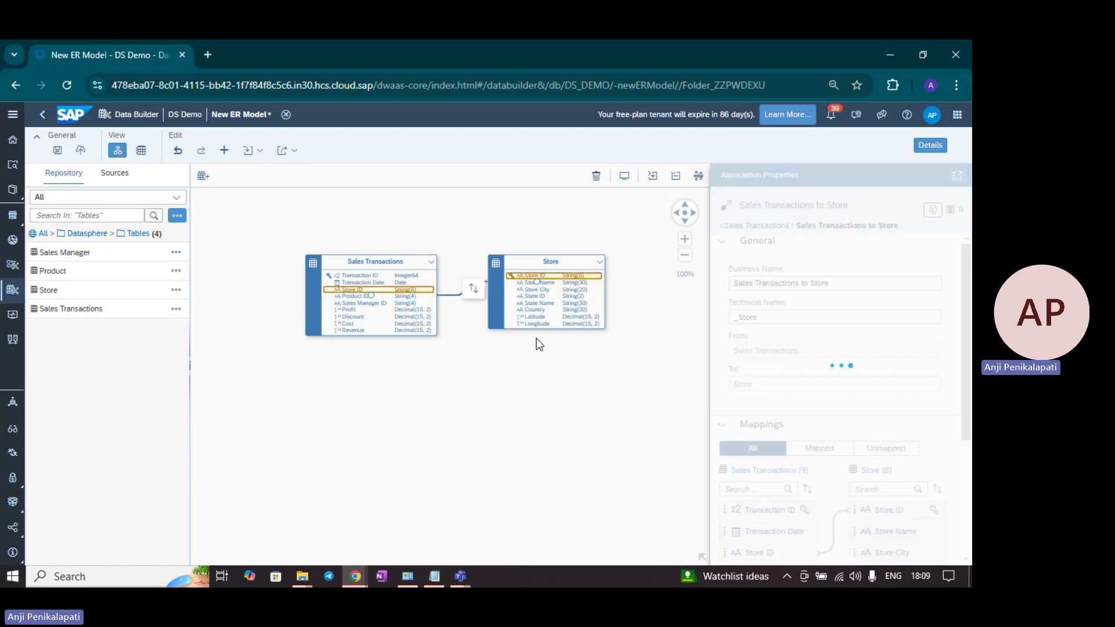
click(684, 365)
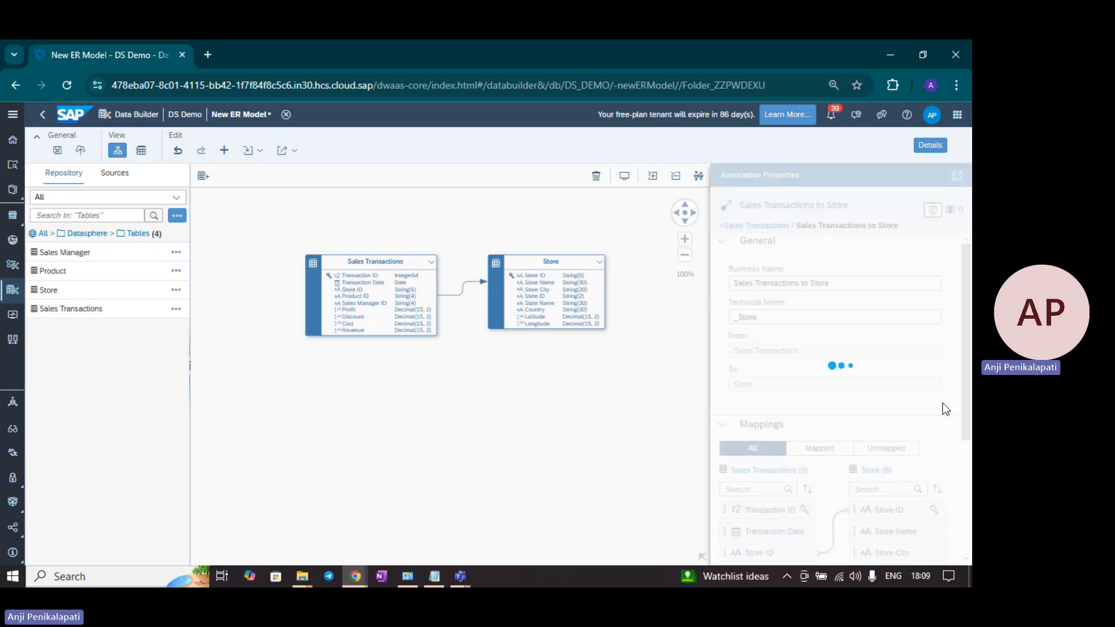
Examine the general properties and column mappings of the association between Sales Transactions and Store
click(467, 283)
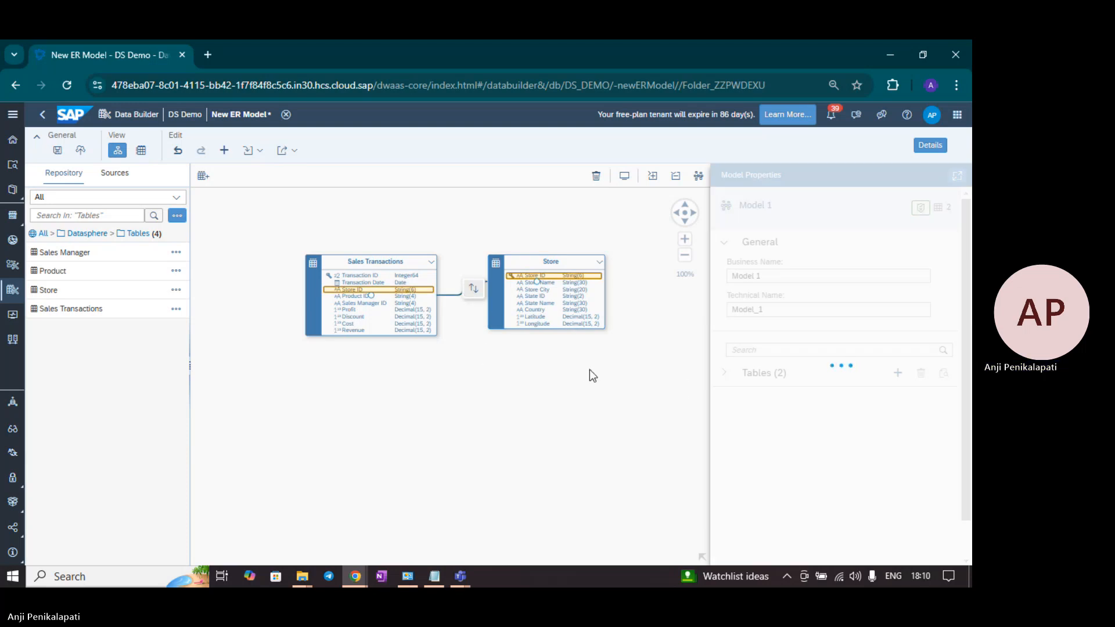
drag(965, 367, 966, 425)
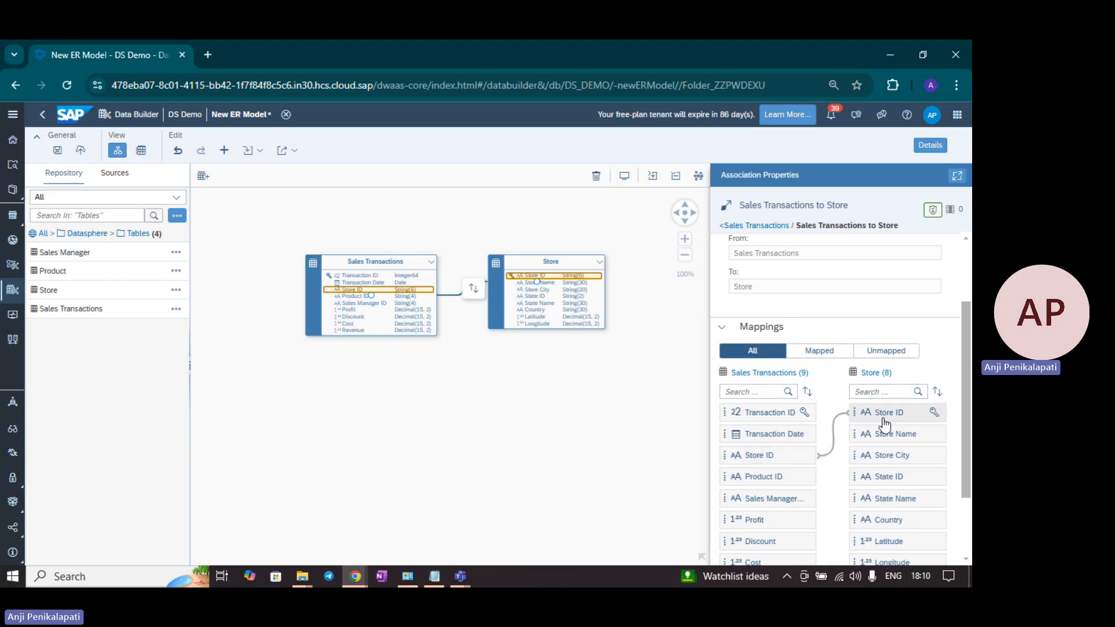
scroll(888, 342, up, 2)
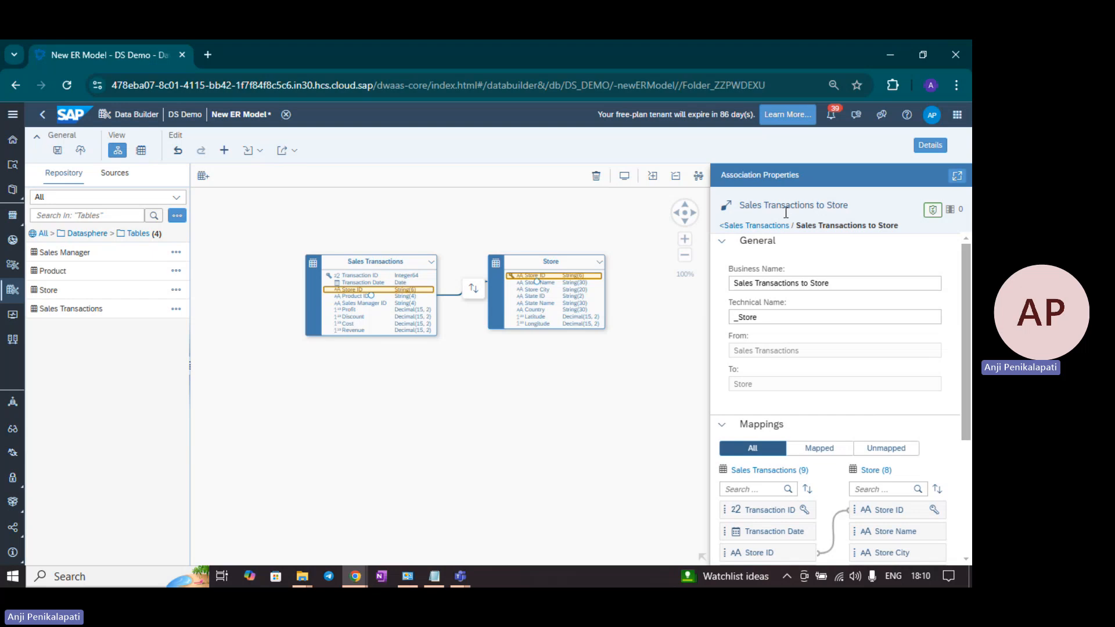
click(763, 284)
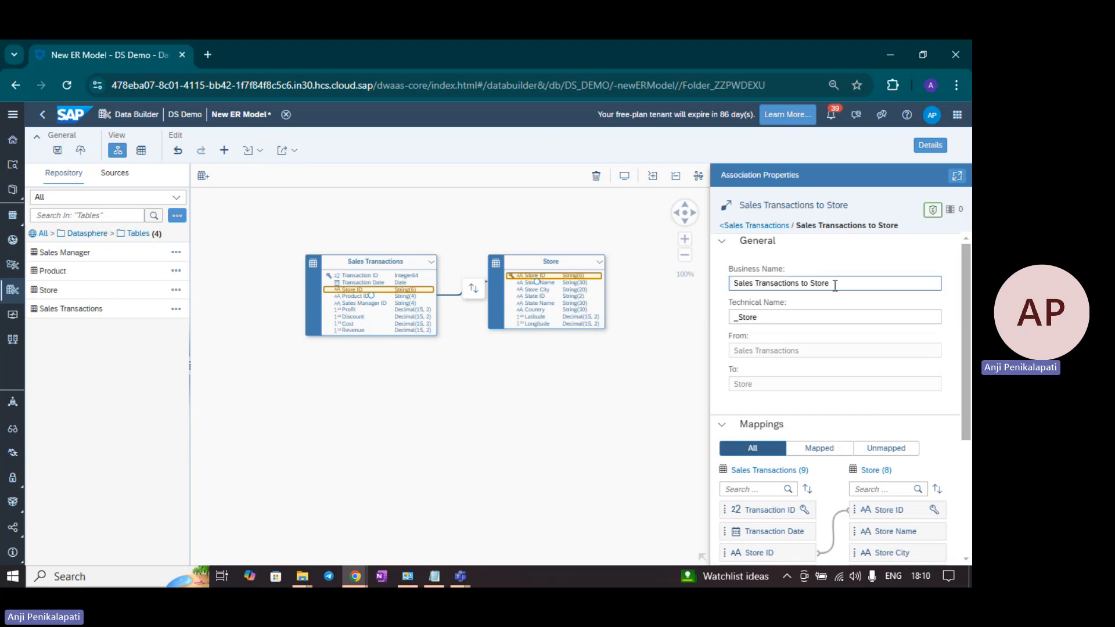
scroll(818, 369, down, 3)
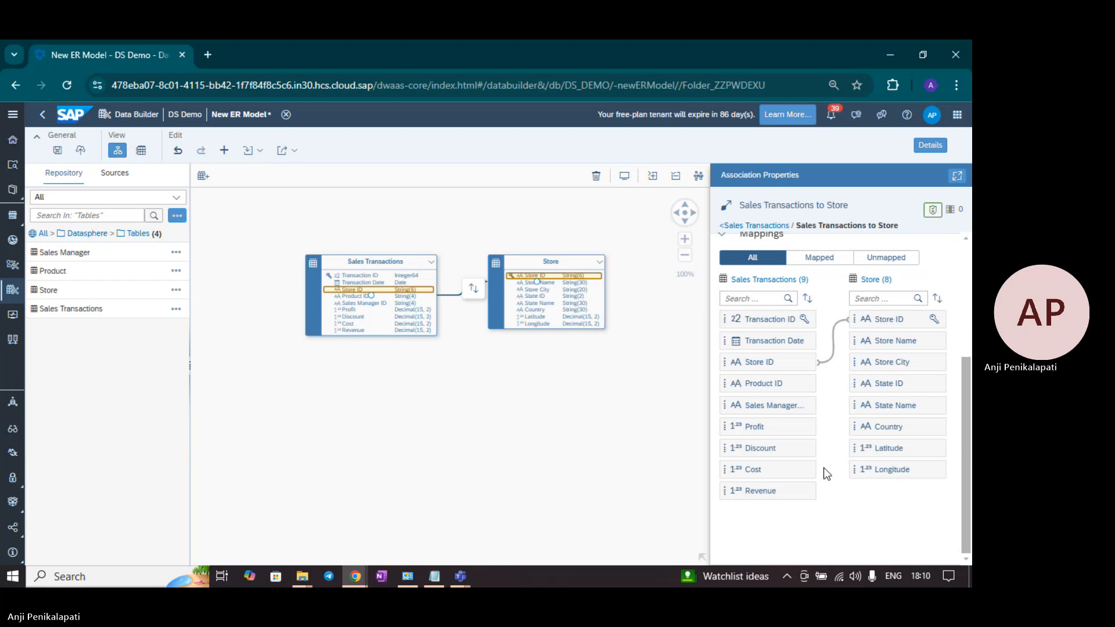
scroll(823, 468, up, 3)
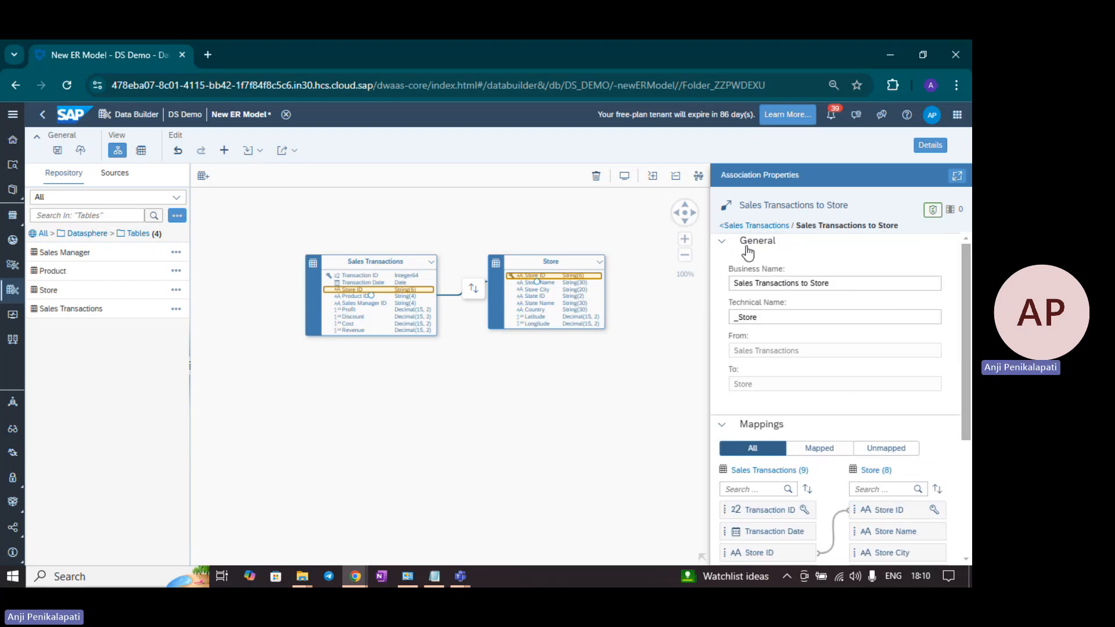
click(486, 205)
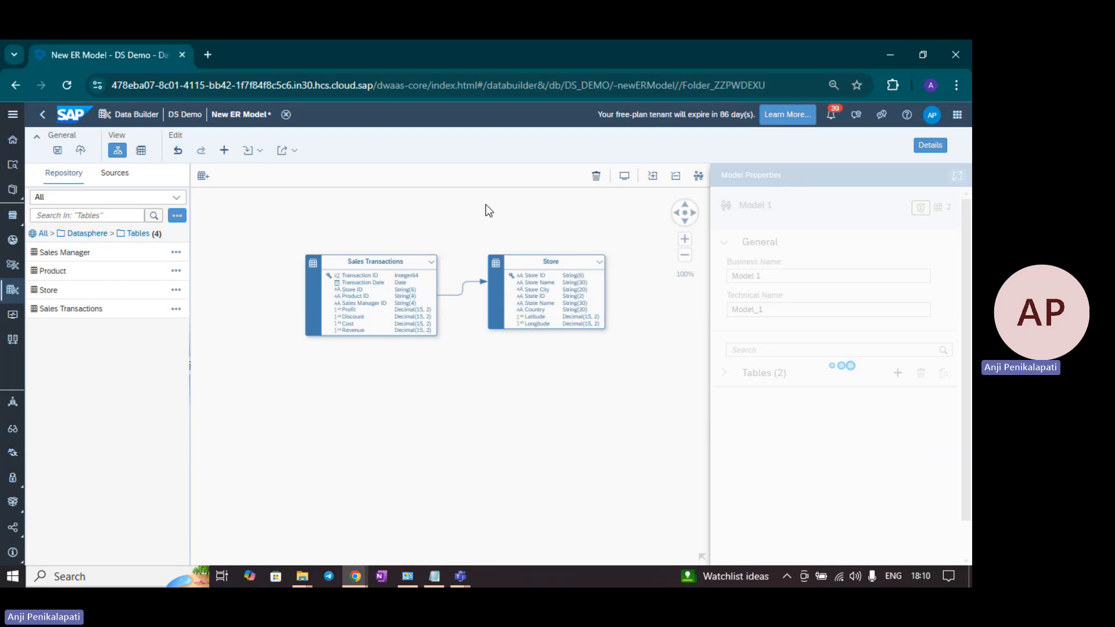
click(472, 281)
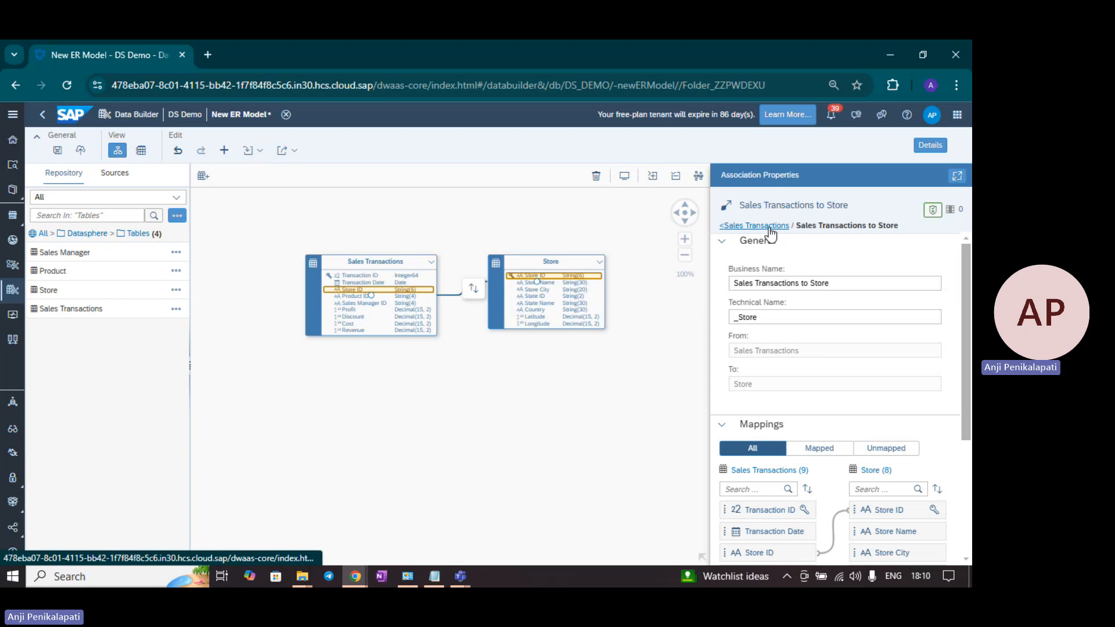
Leave the Store association's properties and add the Product table to the canvas below the Store table
click(768, 227)
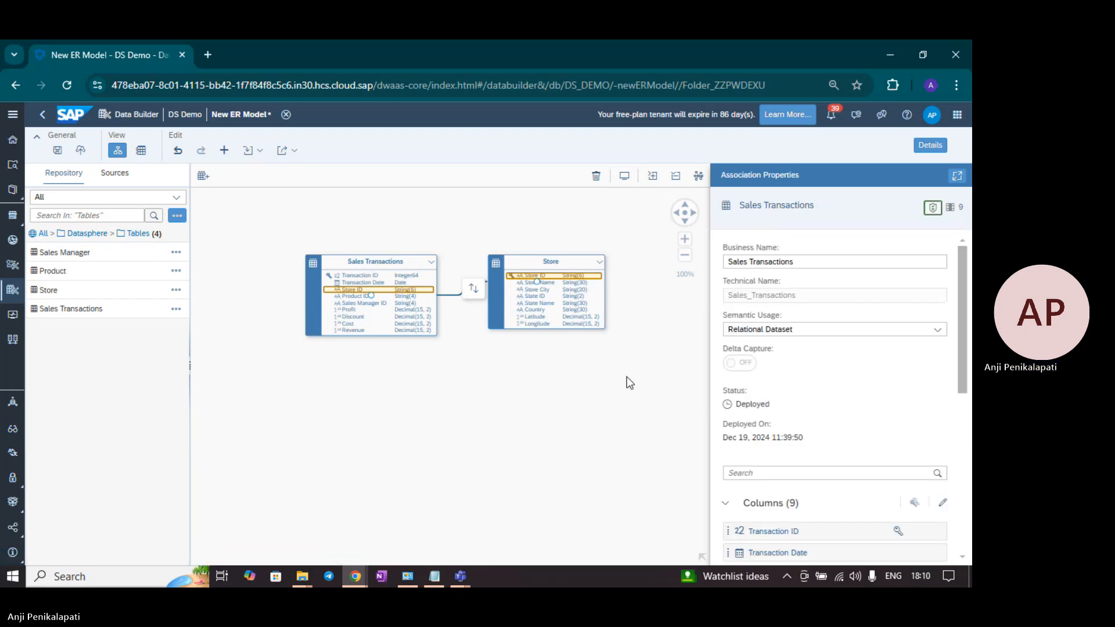
click(464, 208)
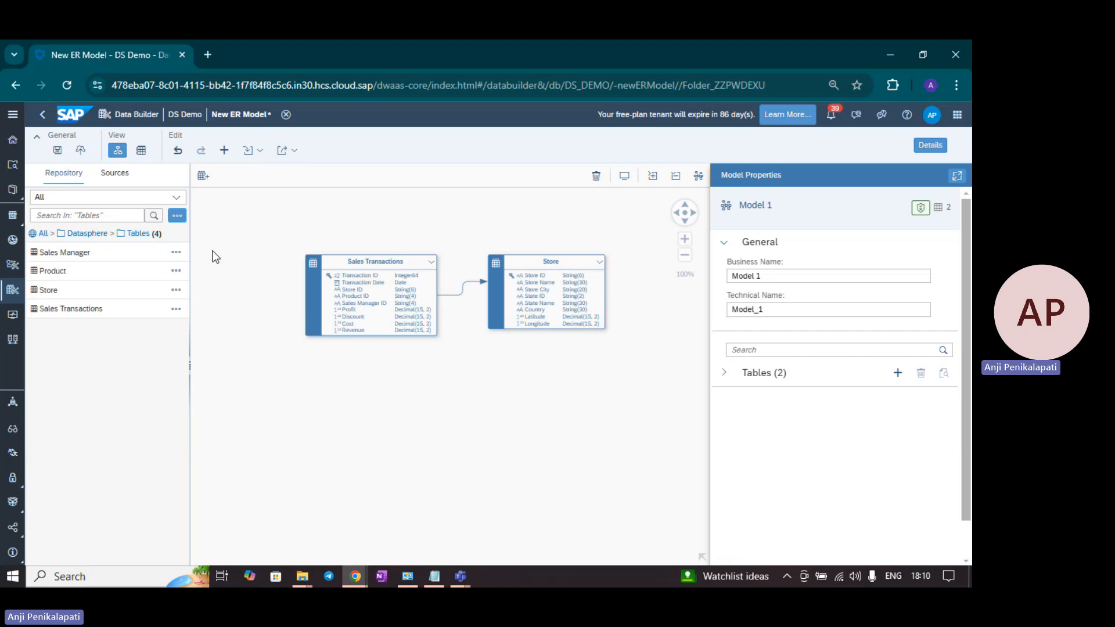
drag(108, 274, 514, 388)
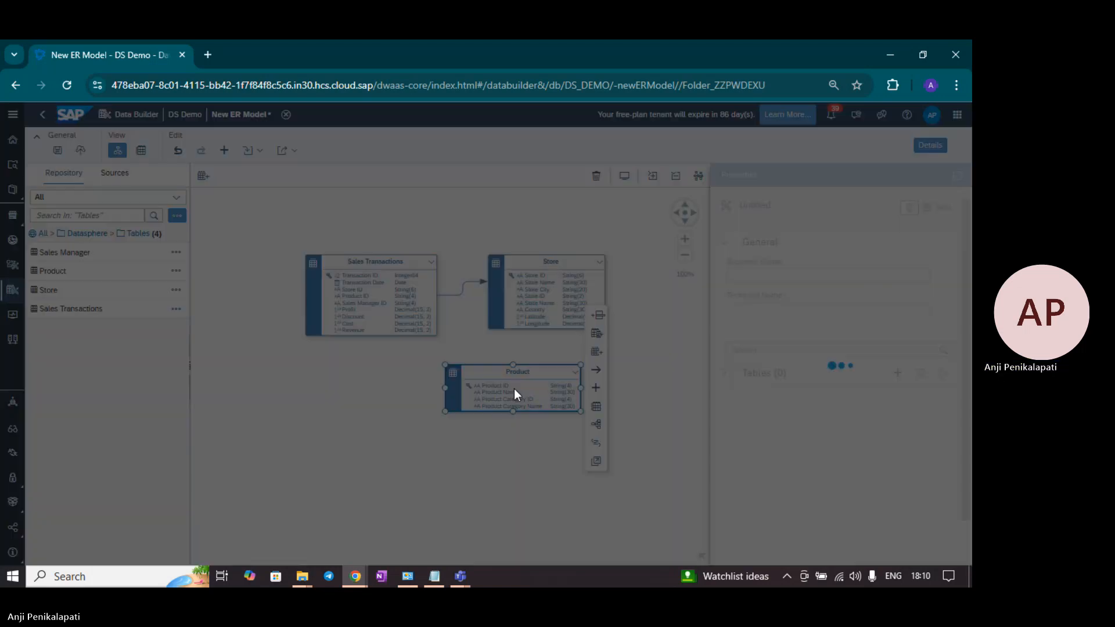
Create an association from Sales Transactions to Product, shift the Product table to the right, and review the association's column mappings
click(394, 267)
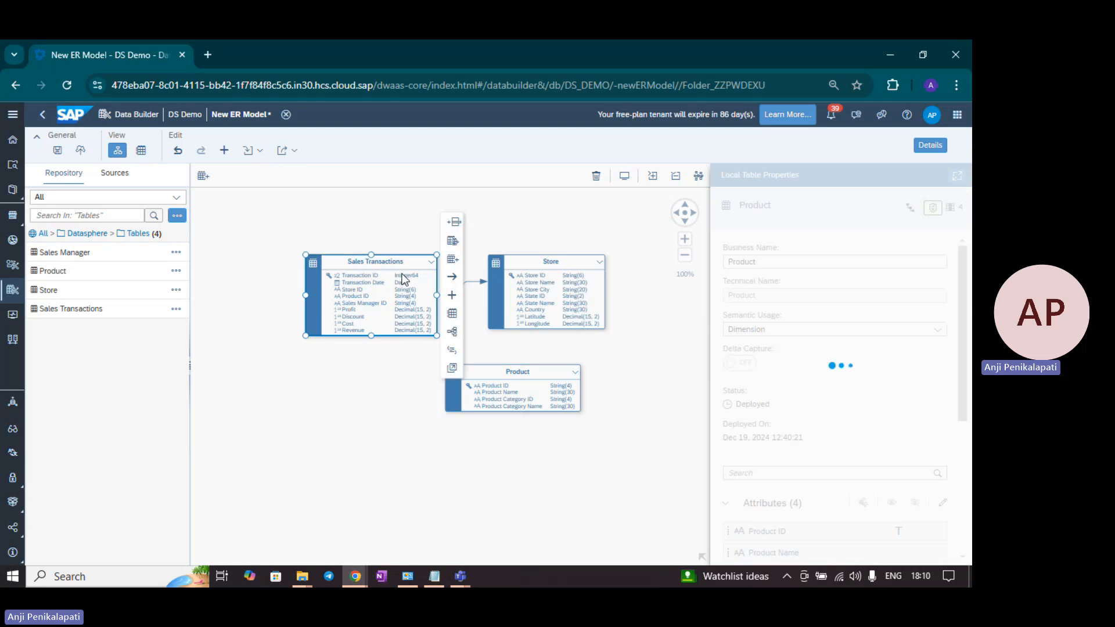
drag(452, 286, 544, 378)
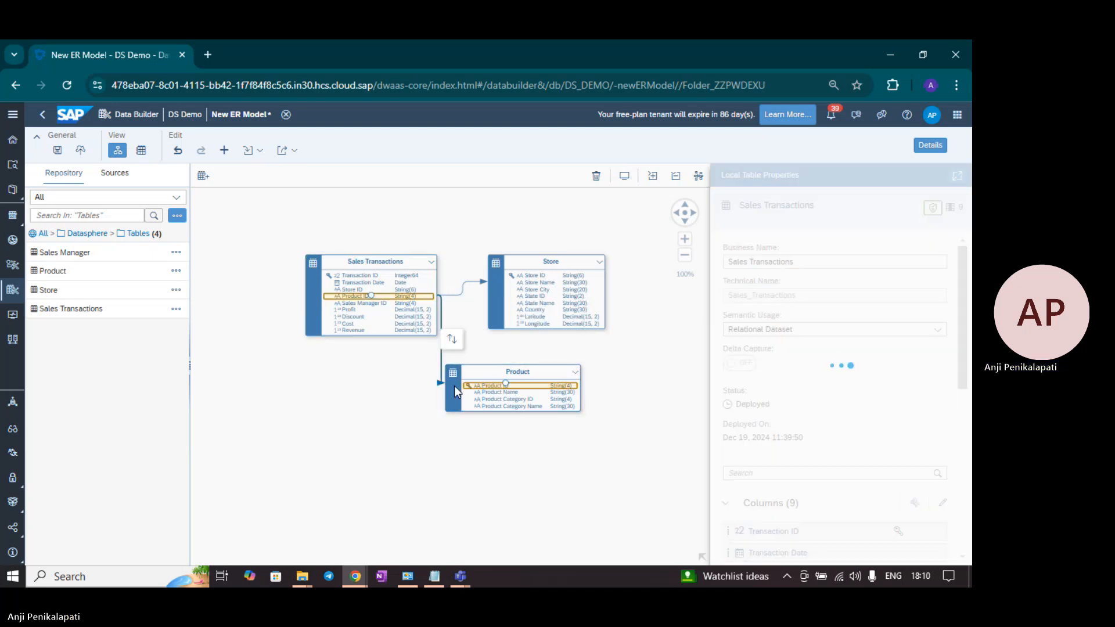
drag(527, 371, 578, 375)
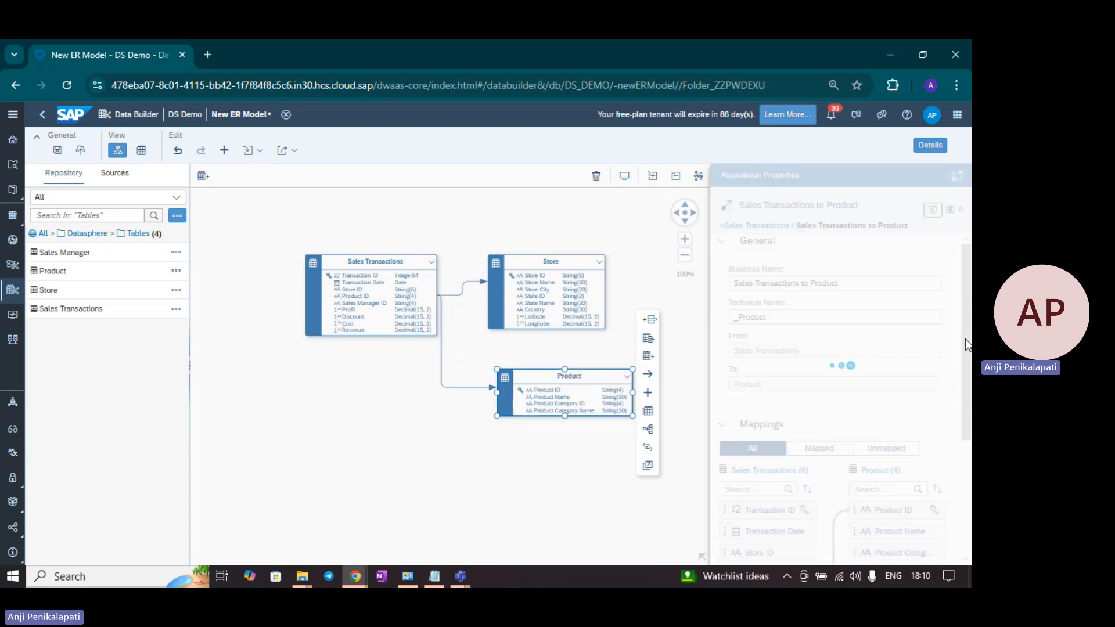
click(442, 371)
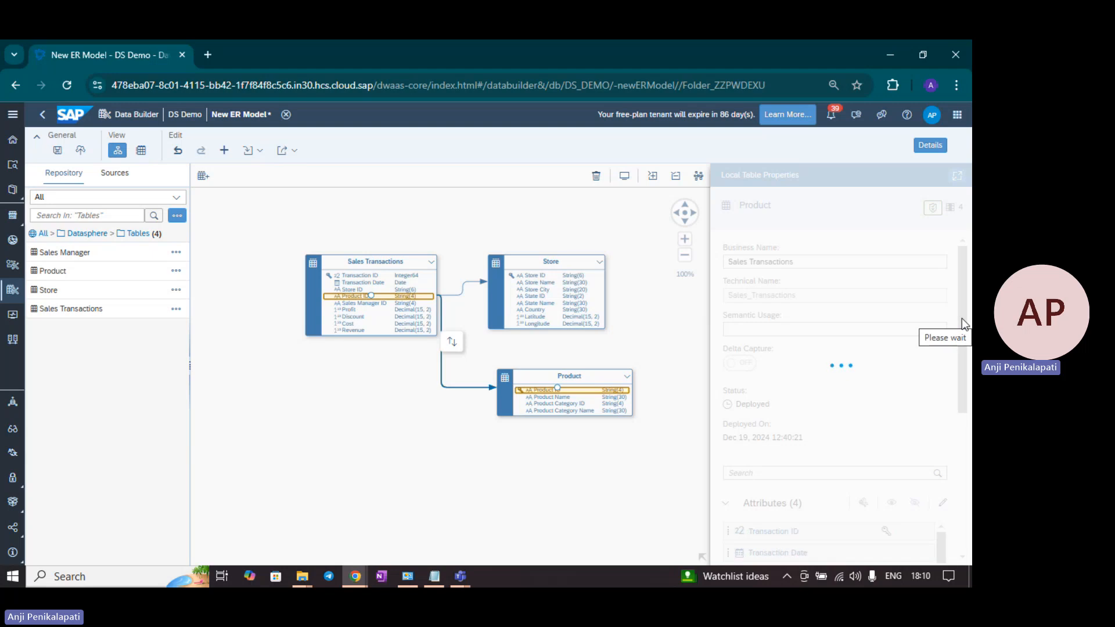
scroll(756, 397, down, 2)
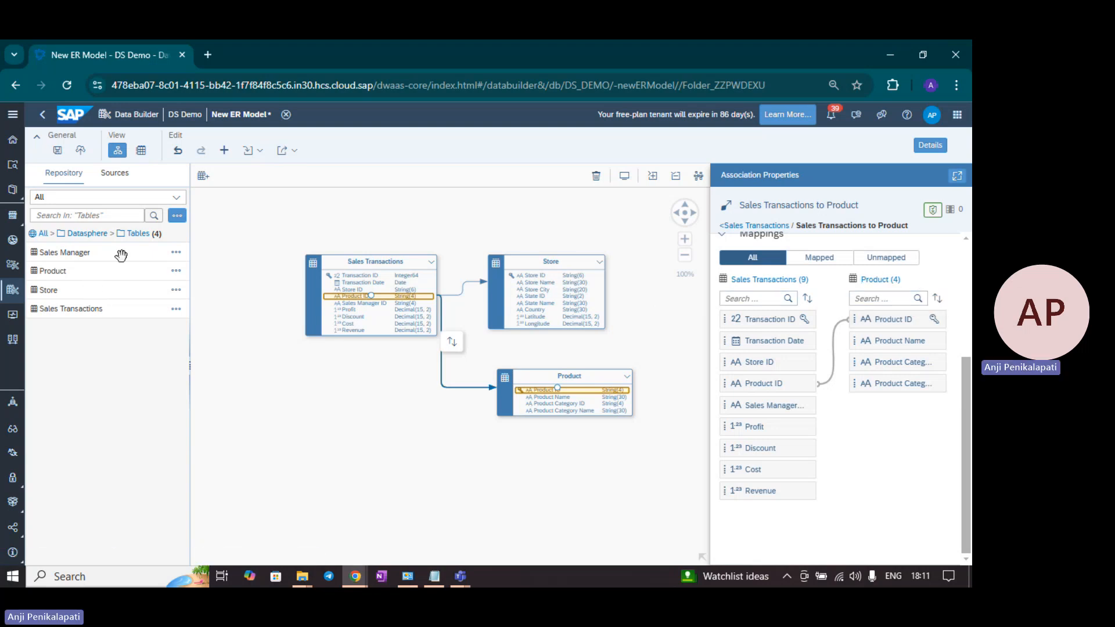
Add the Sales Manager table to the canvas and create an association to it from Sales Transactions
drag(116, 254, 424, 462)
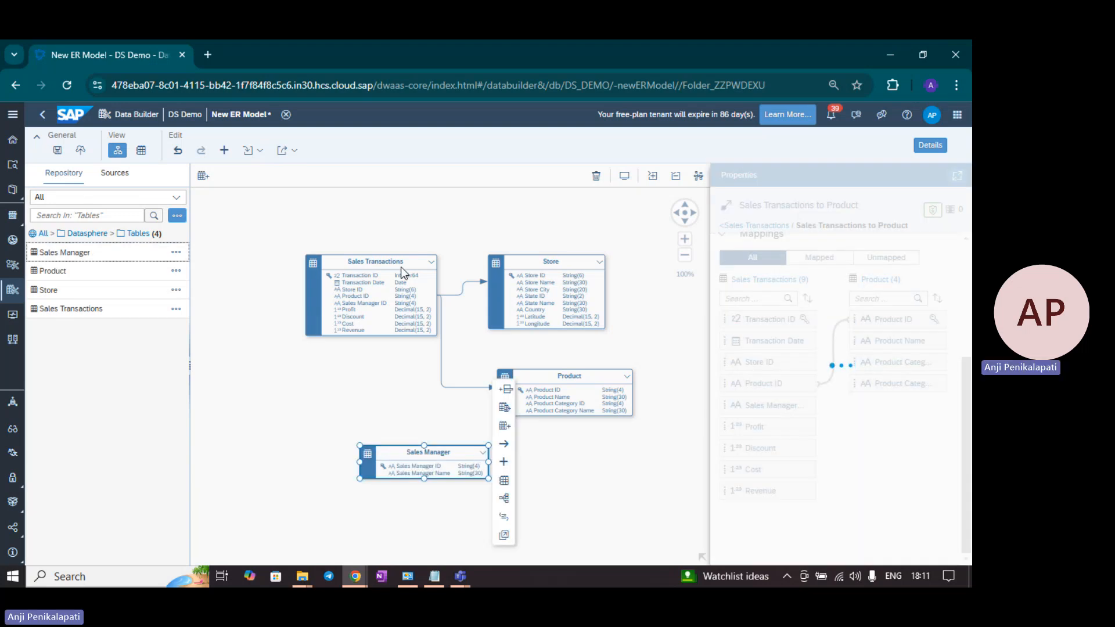
click(401, 267)
drag(454, 285, 441, 459)
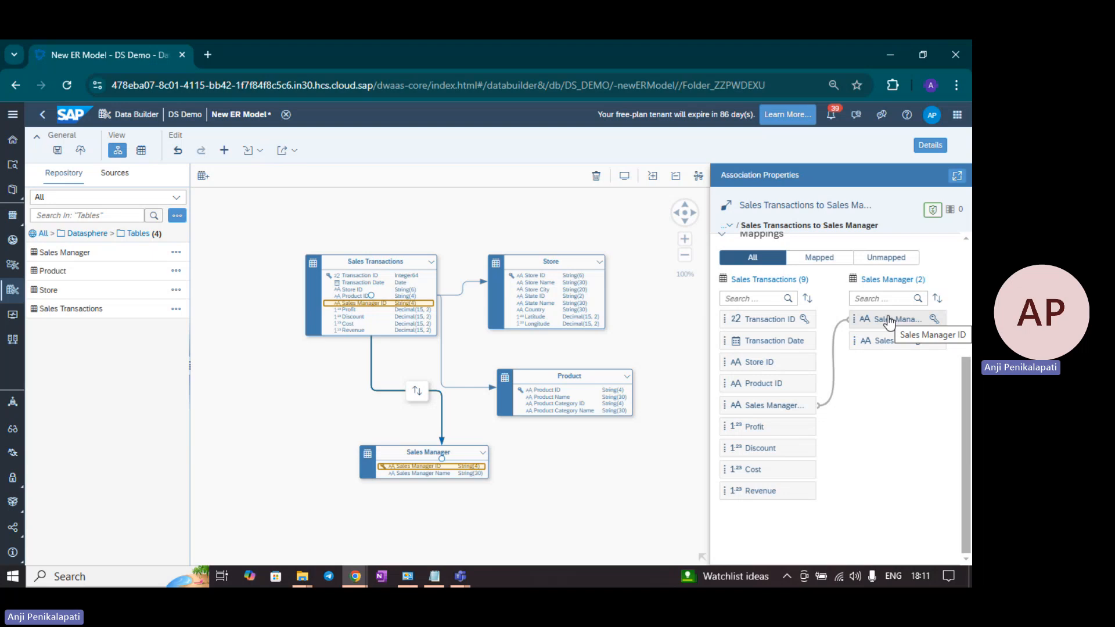
click(615, 216)
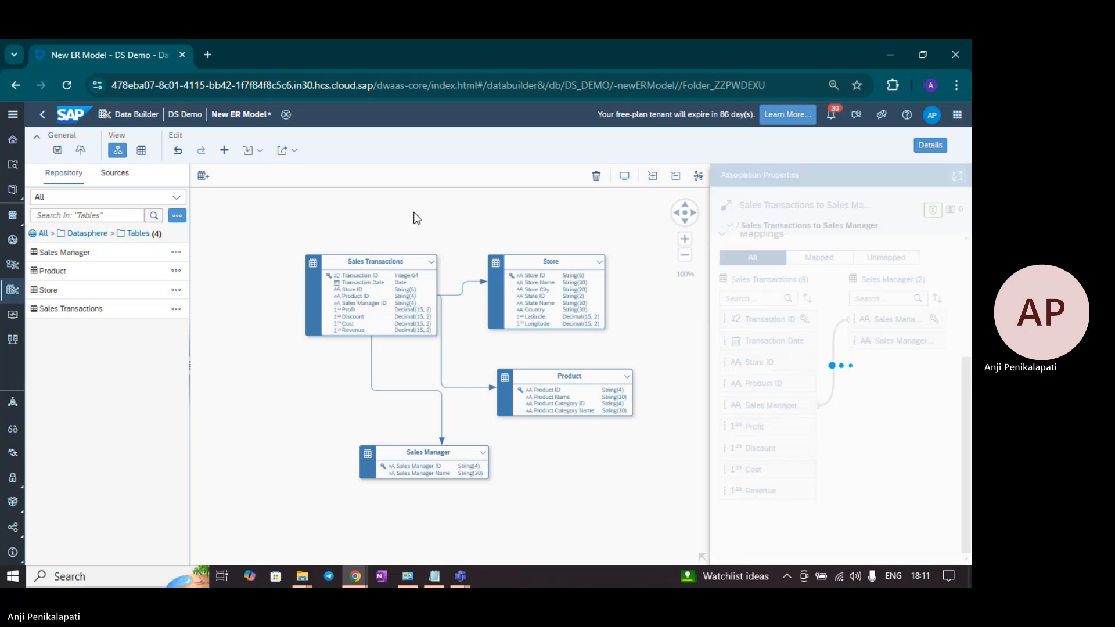
Arrange the diagram with auto layout, move the Sales Transactions table up, and reapply the auto layout
click(699, 177)
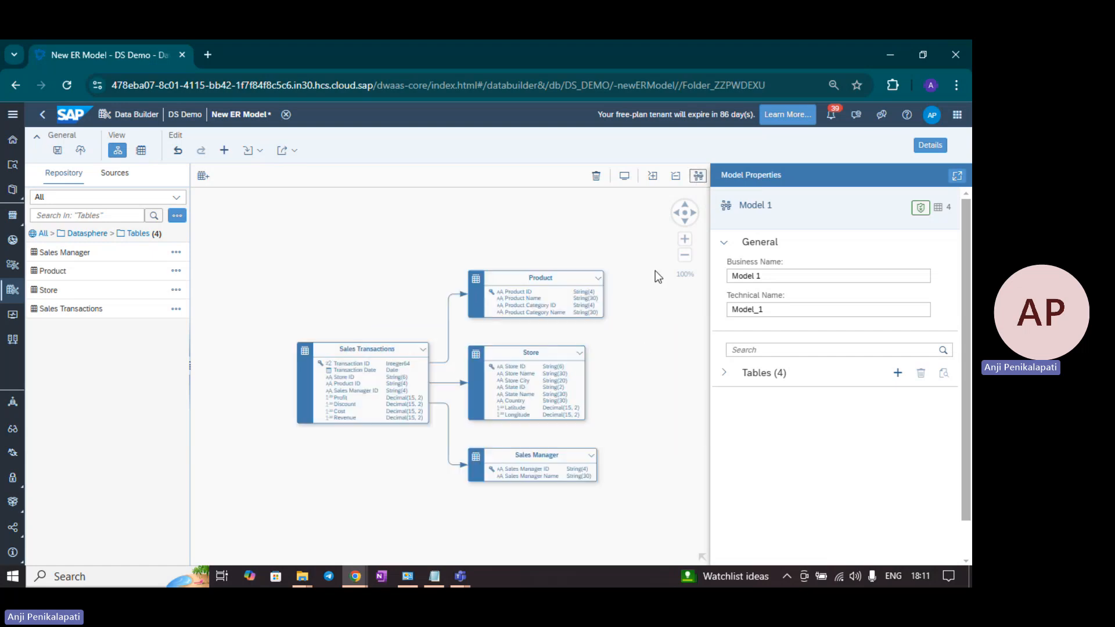
click(684, 209)
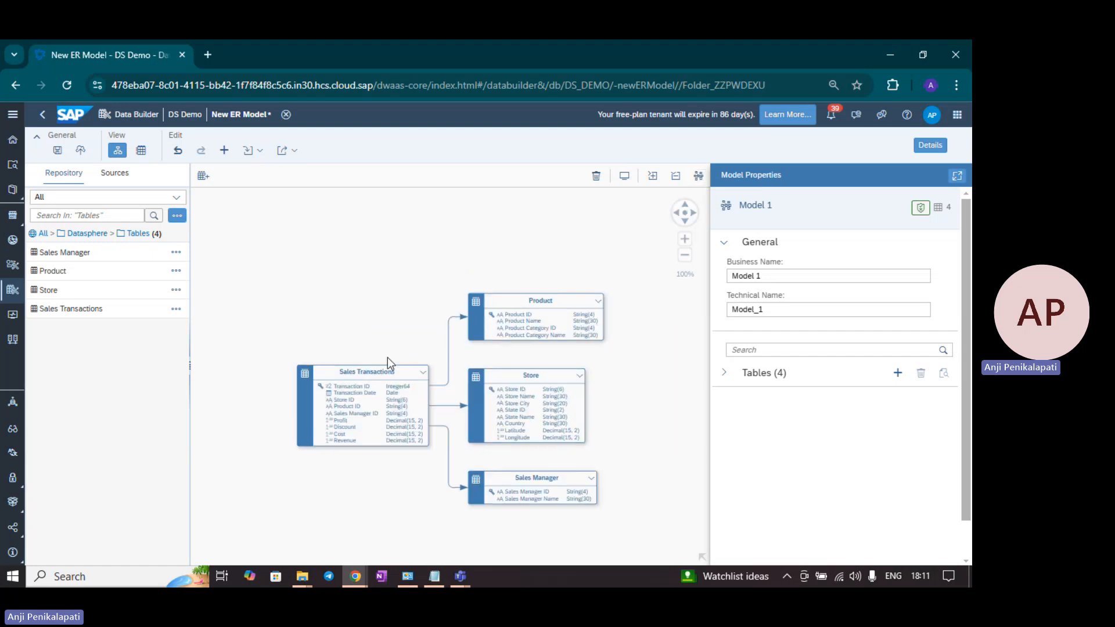
click(393, 364)
drag(394, 363, 396, 285)
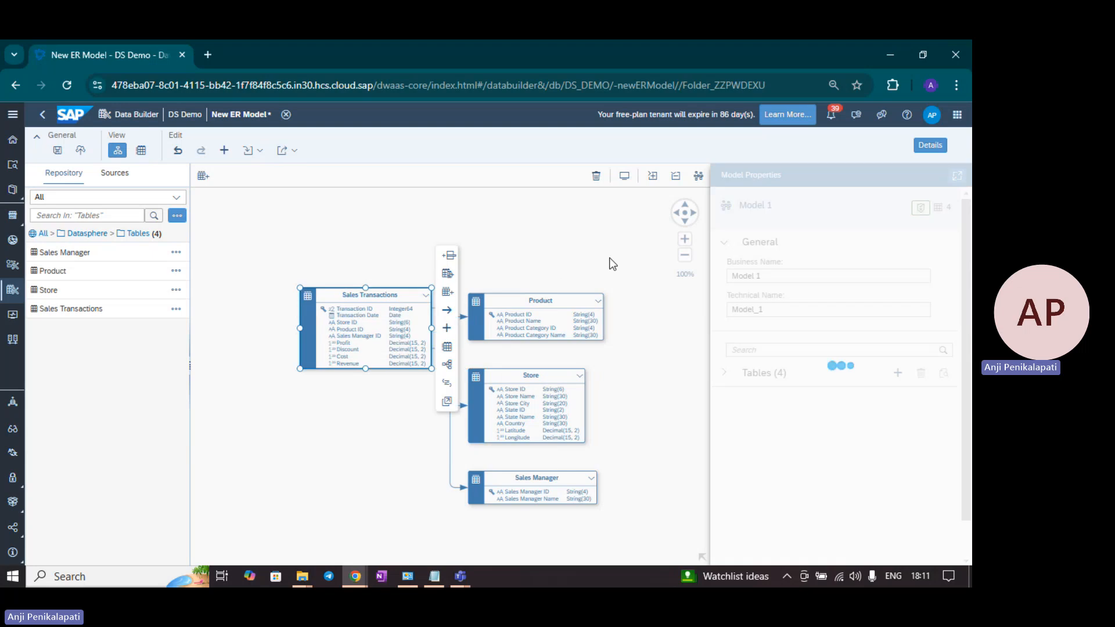
click(697, 177)
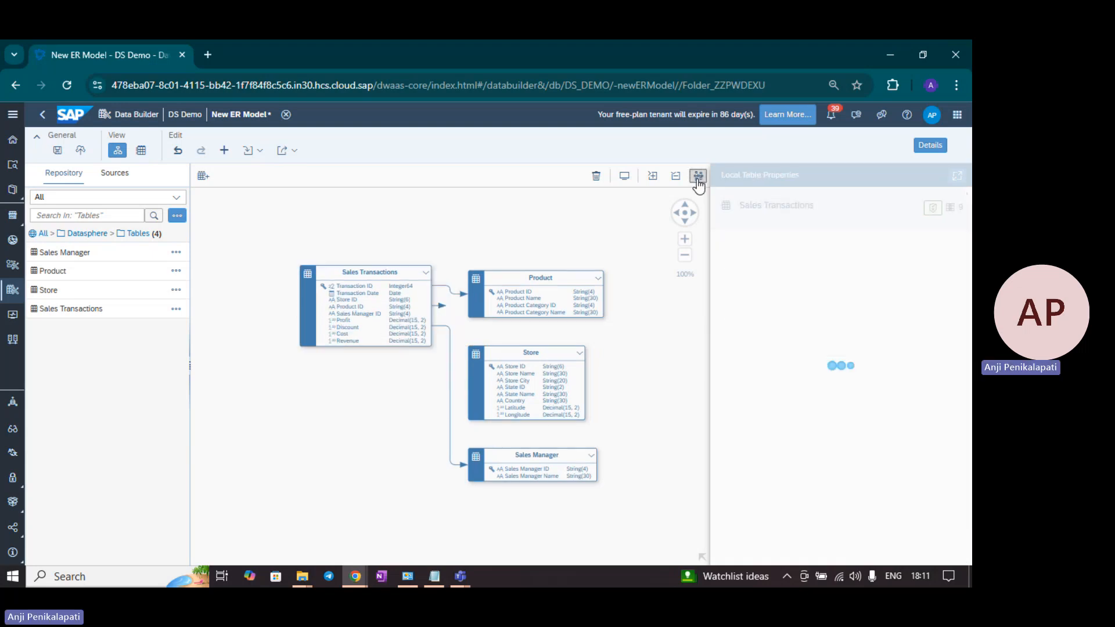
click(263, 231)
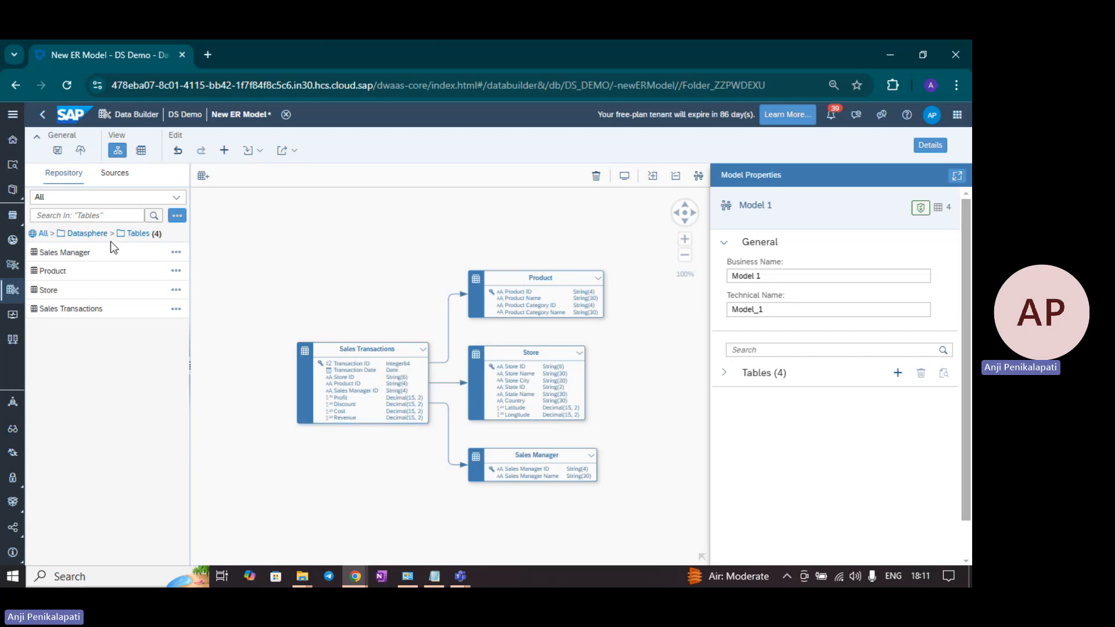
Add the Time Dimension - Day view from the repository's All level and create an association to it from Sales Transactions
click(43, 234)
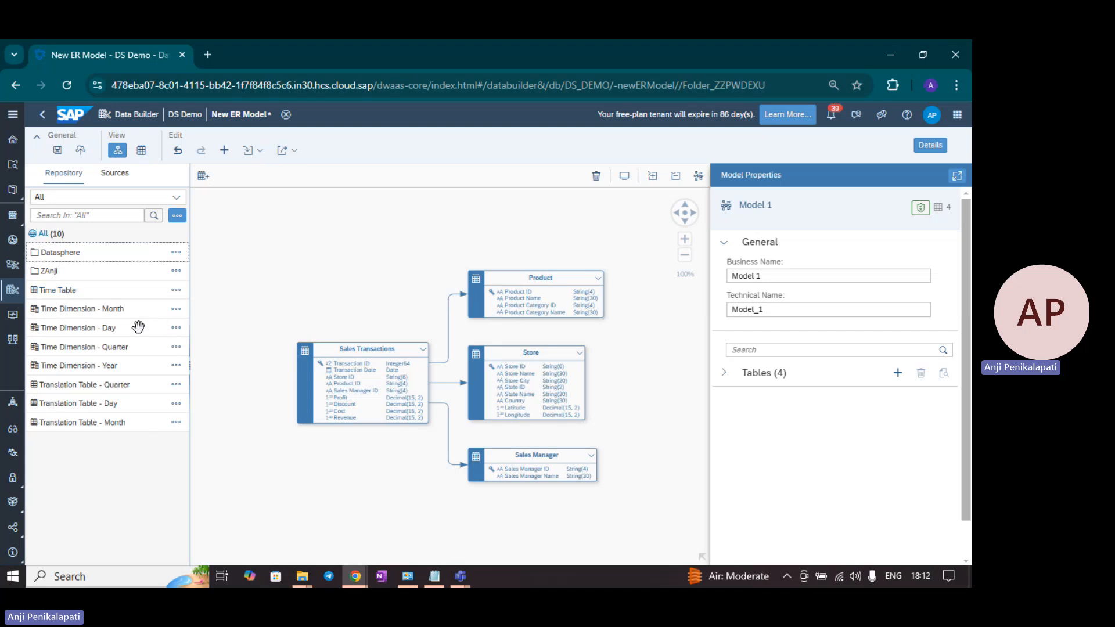
drag(138, 327, 365, 231)
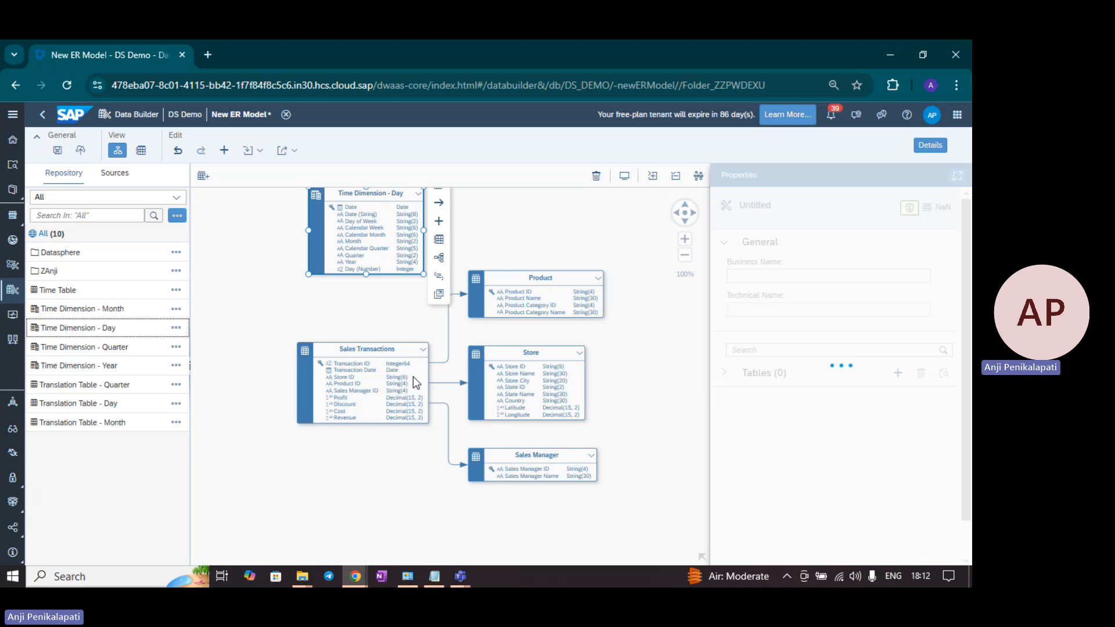
click(413, 376)
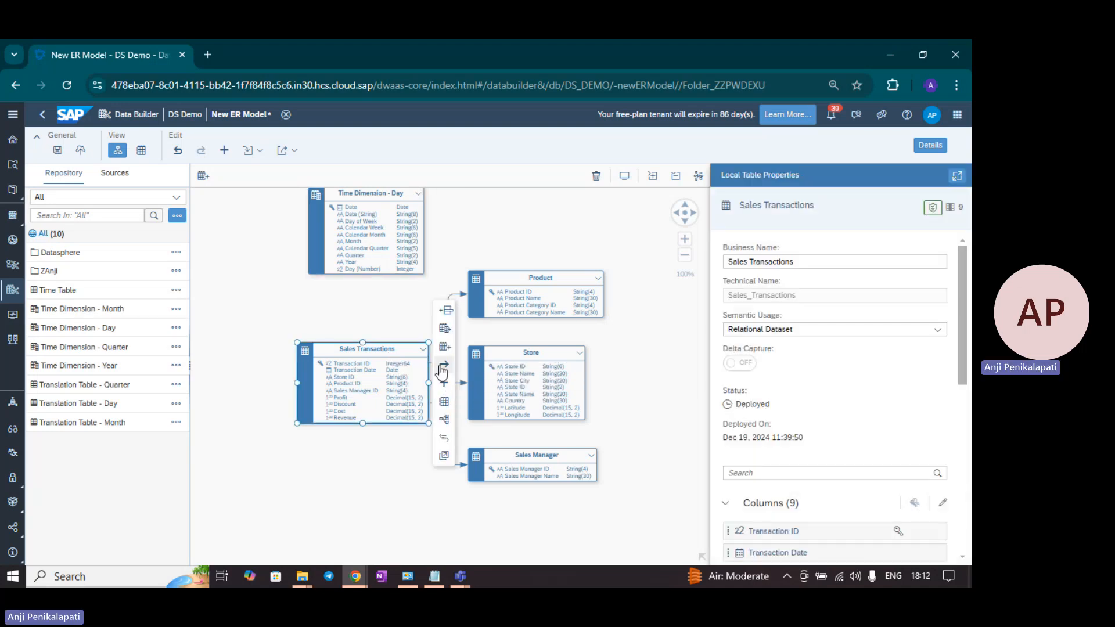
drag(444, 366, 400, 242)
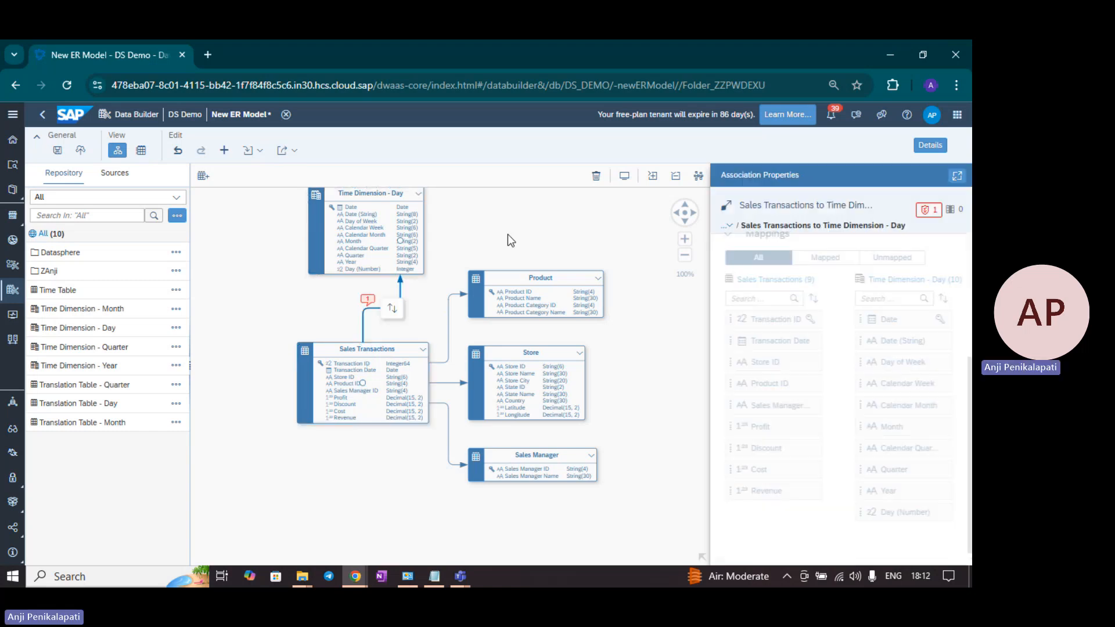
Auto-arrange the diagram and map Transaction Date to Date in the association between Sales Transactions and Time Dimension - Day
click(697, 176)
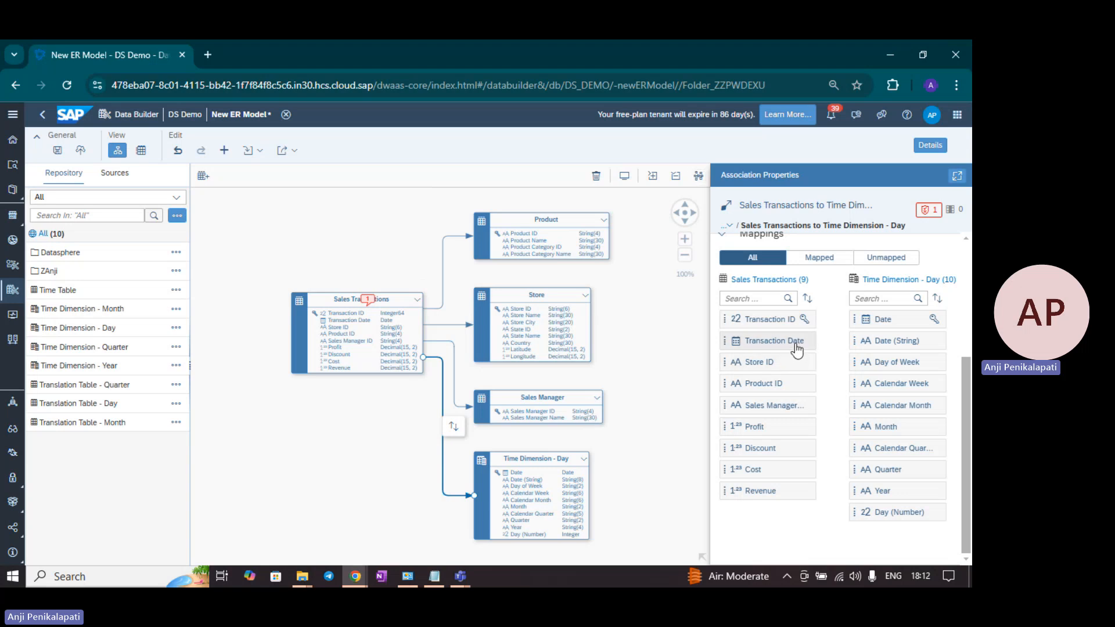
drag(796, 350, 876, 321)
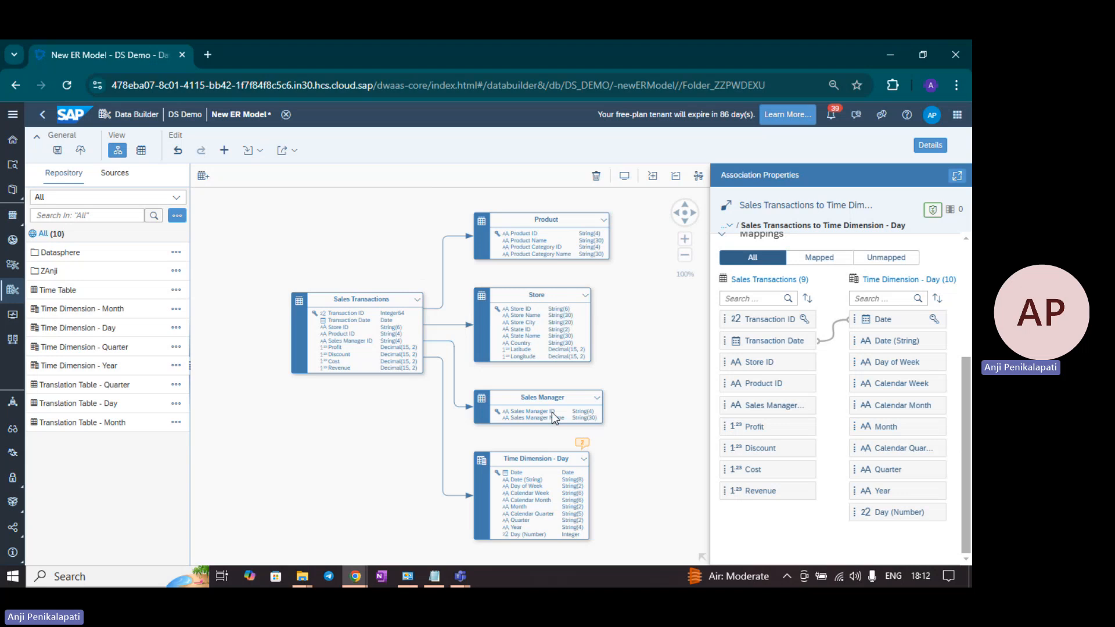
click(540, 362)
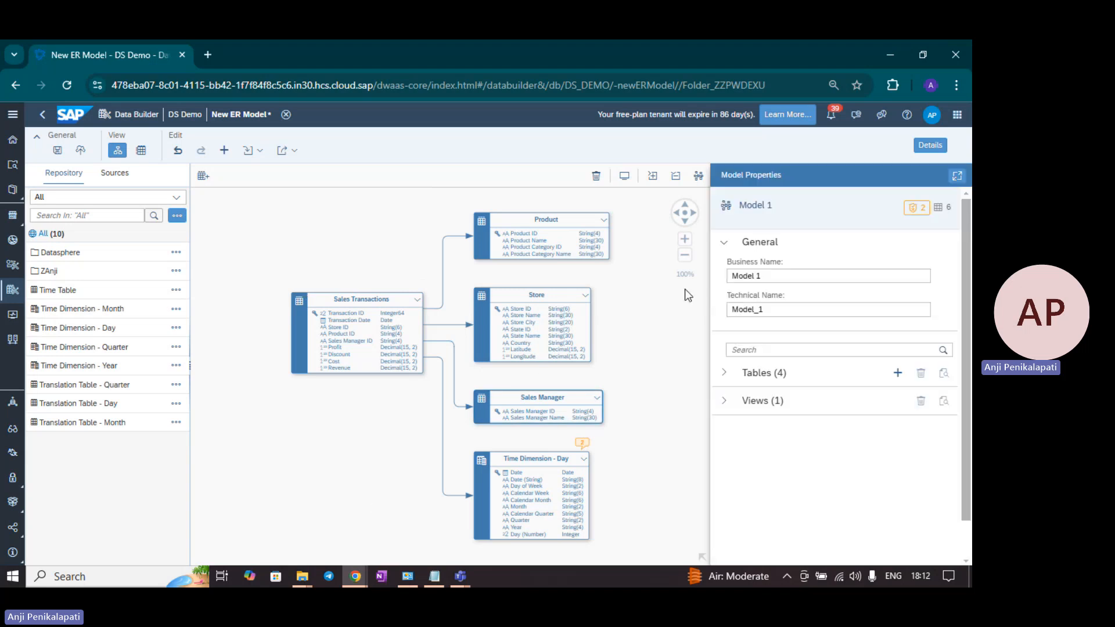
click(700, 176)
Preview the data of the Sales Transactions table and the Time Dimension - Day view, and close the preview
click(356, 301)
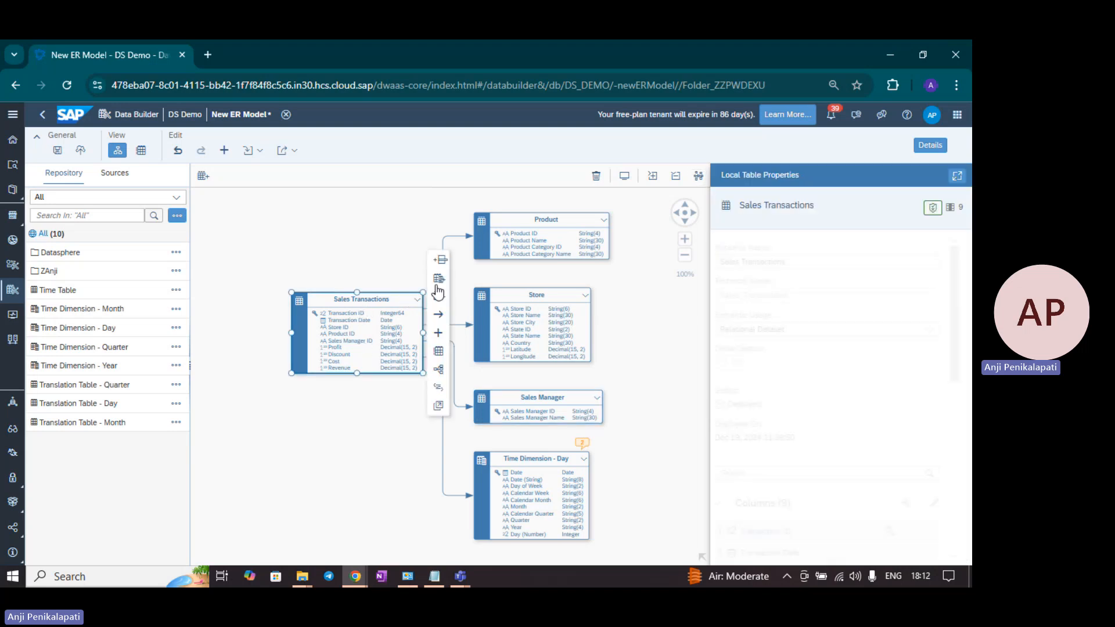
click(440, 355)
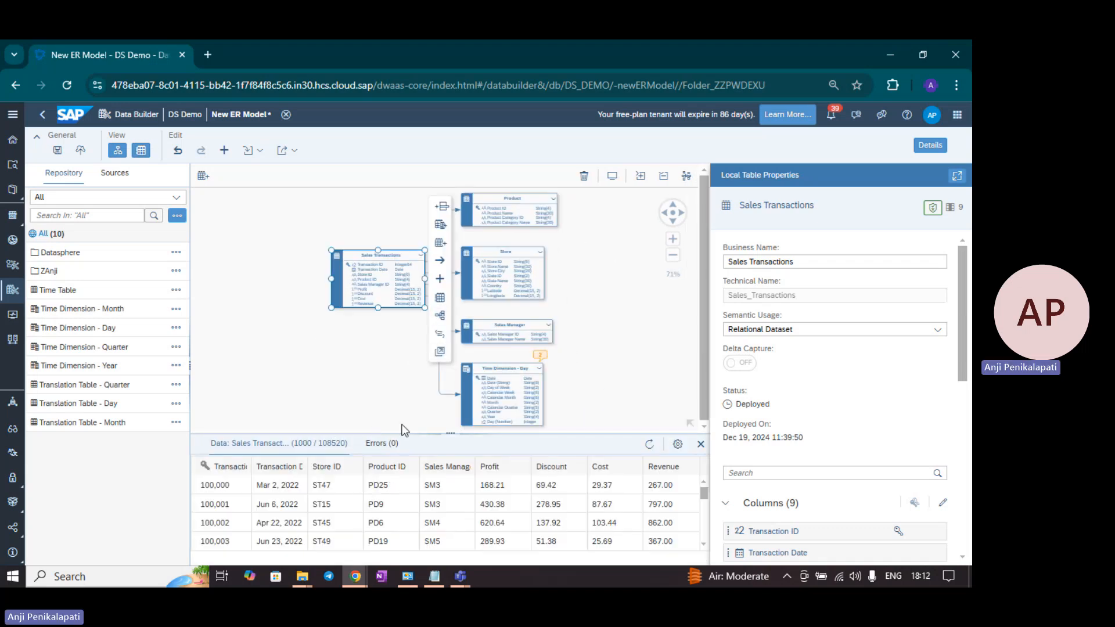
click(502, 375)
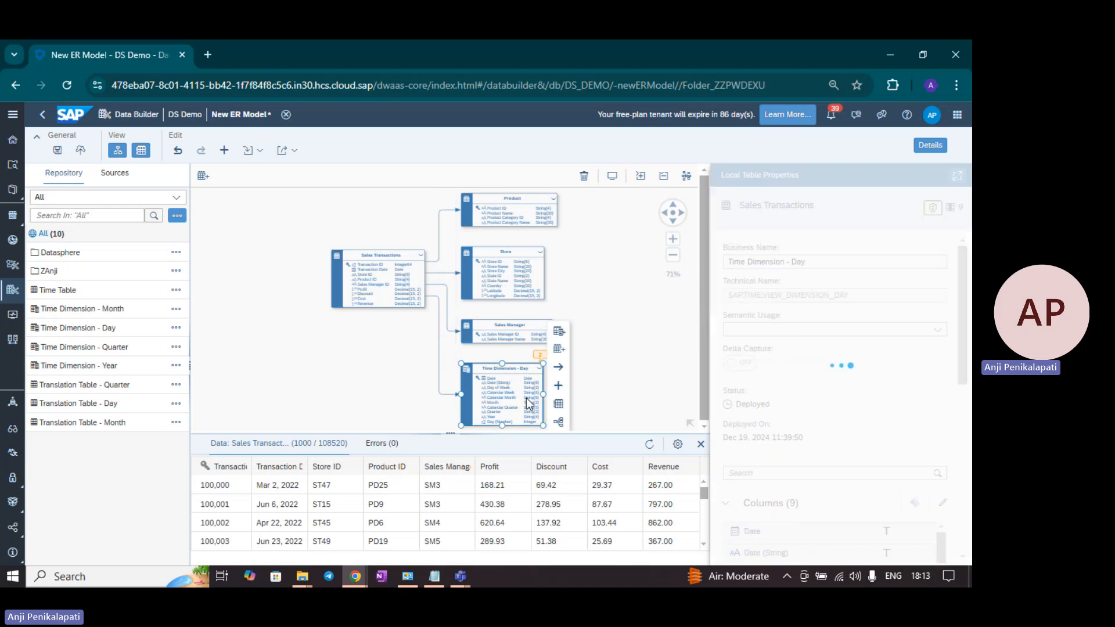
click(559, 405)
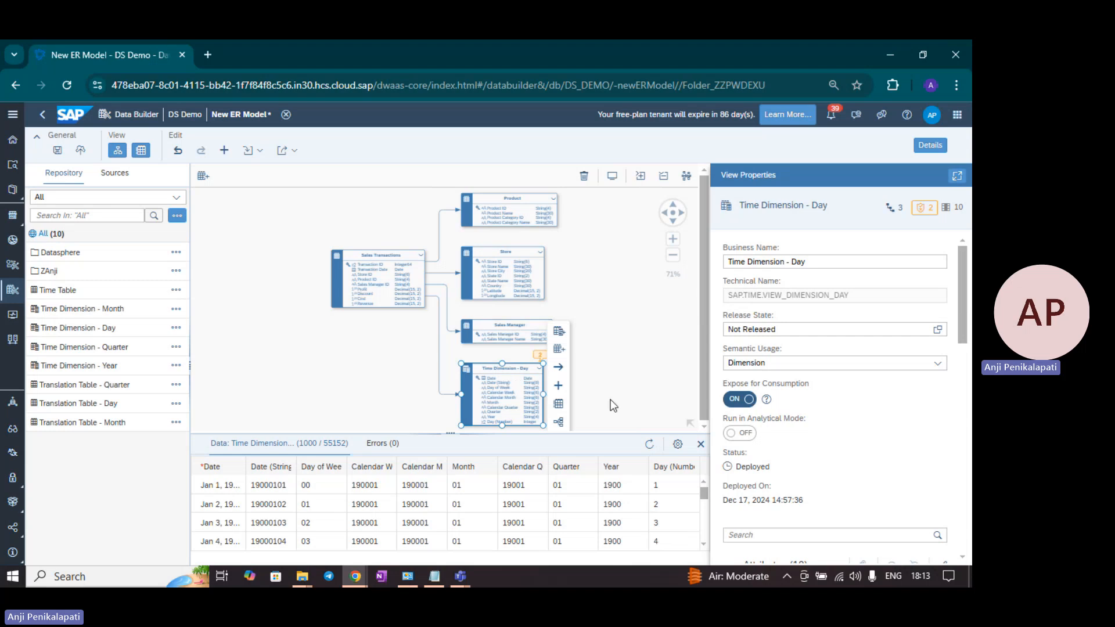
click(700, 445)
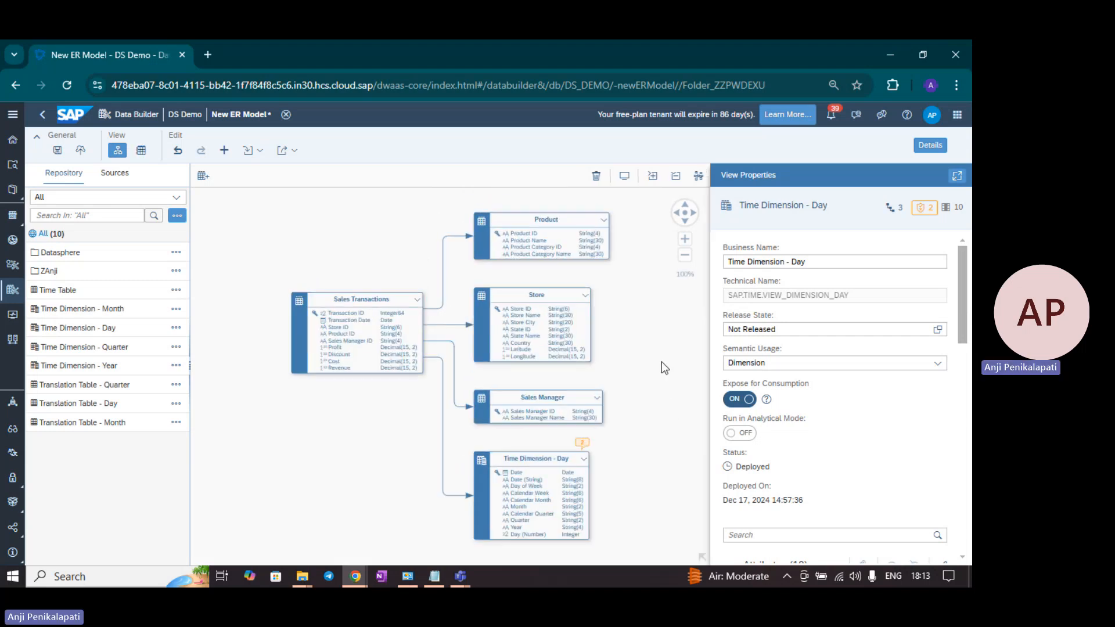
Start saving the model and choose to save it anyway despite the validation messages
click(661, 361)
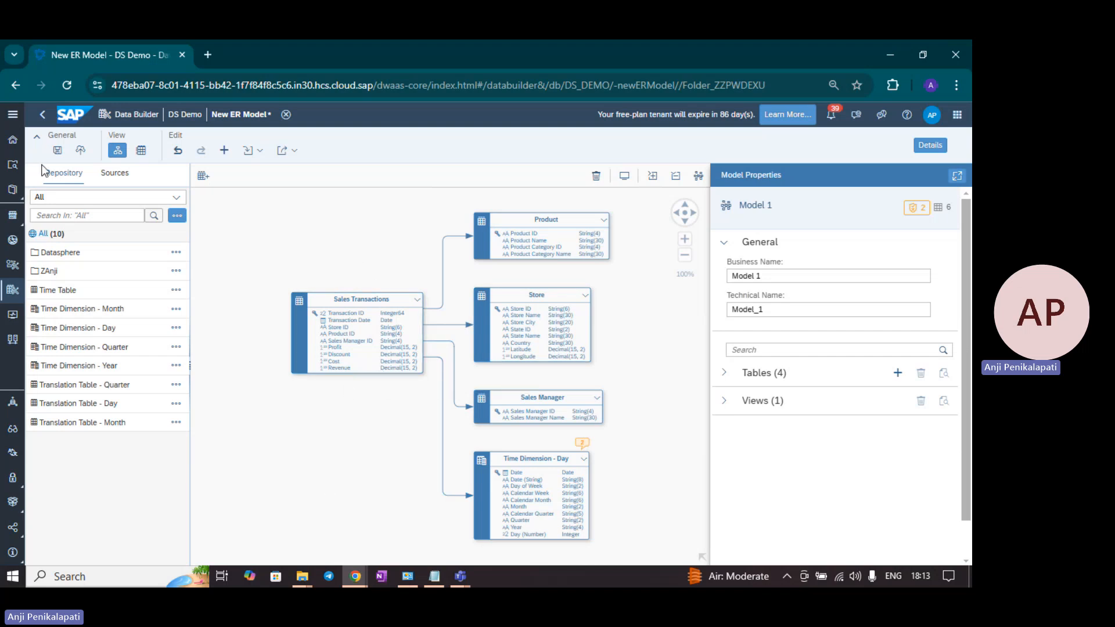
click(56, 152)
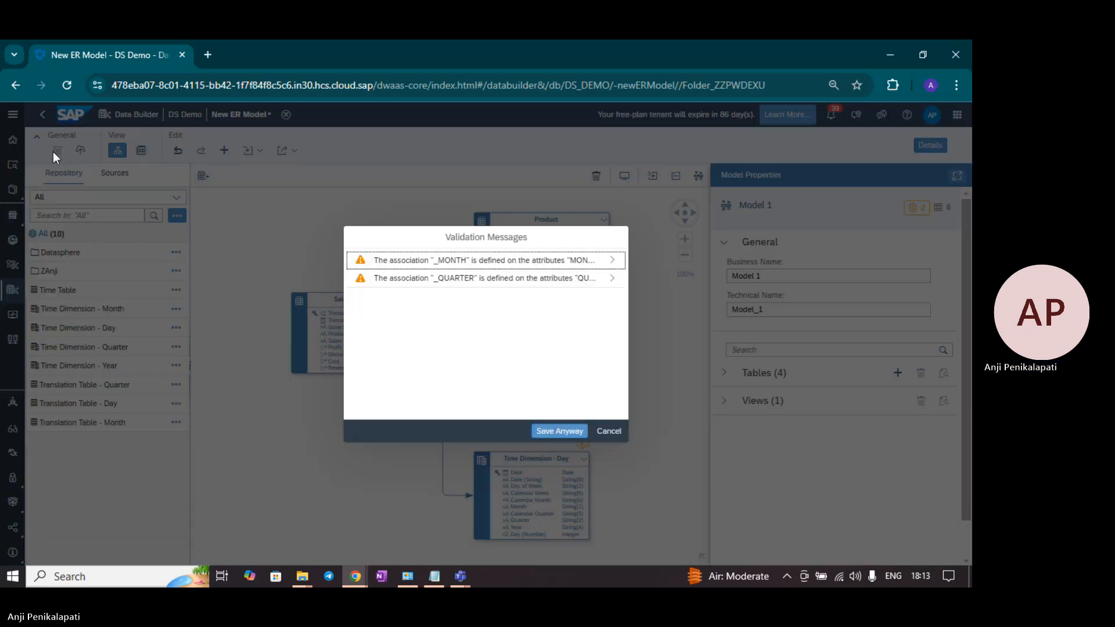
click(566, 436)
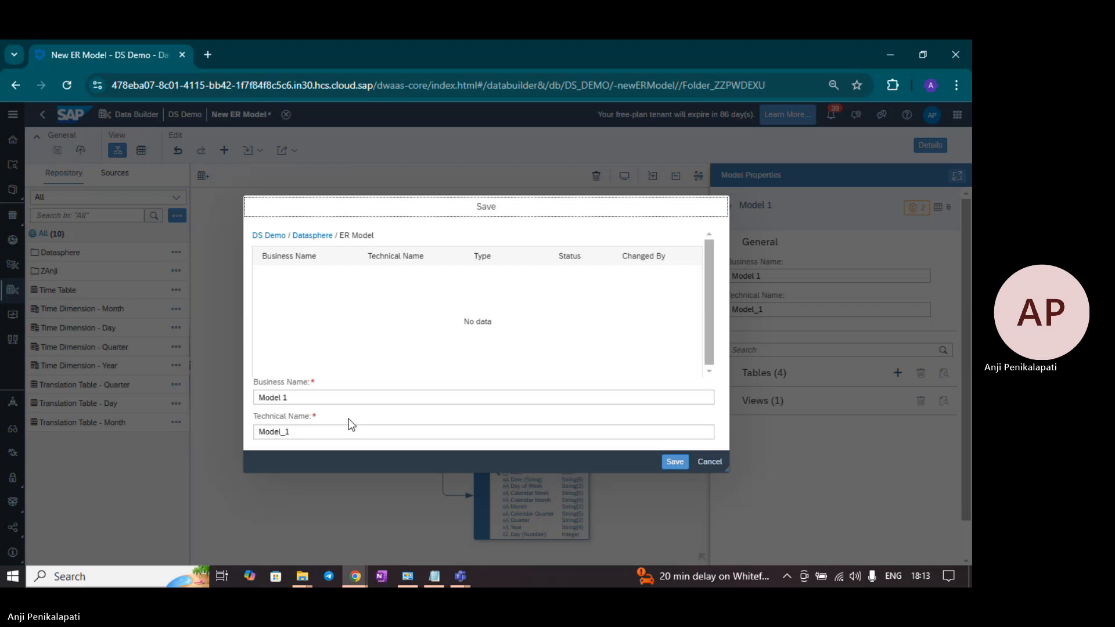
Copy the business name "Sales Model - Entity-Relationship Model" from the Datasphere tables workbook in Excel into the model's save dialog
key(alt+Tab)
key(alt+Tab)
key(alt+Tab)
key(alt+Tab)
key(alt+Tab)
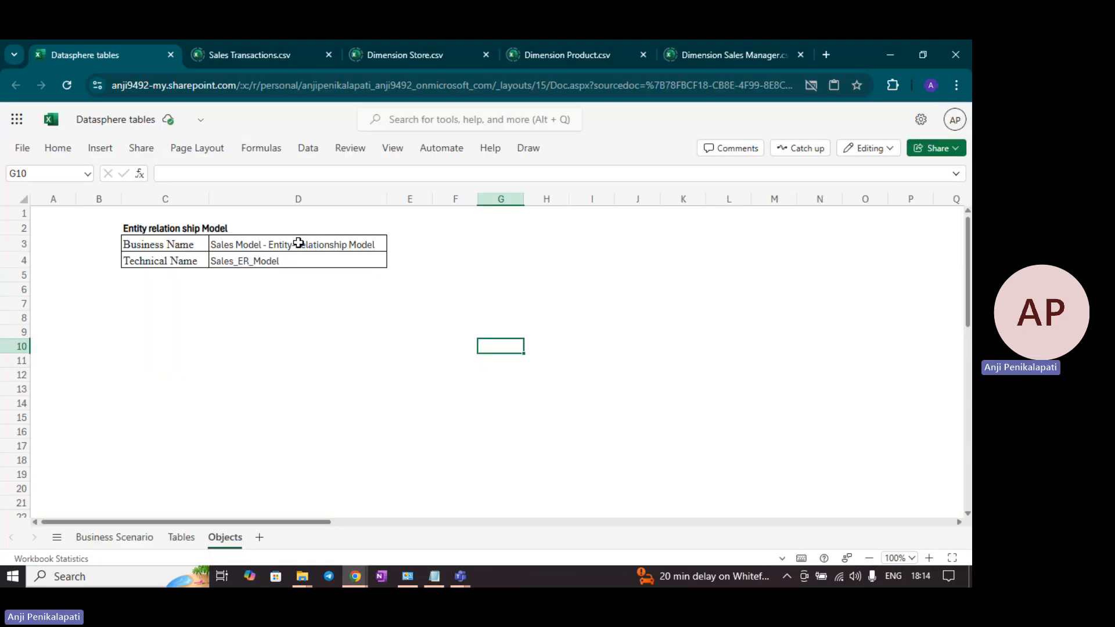
click(298, 243)
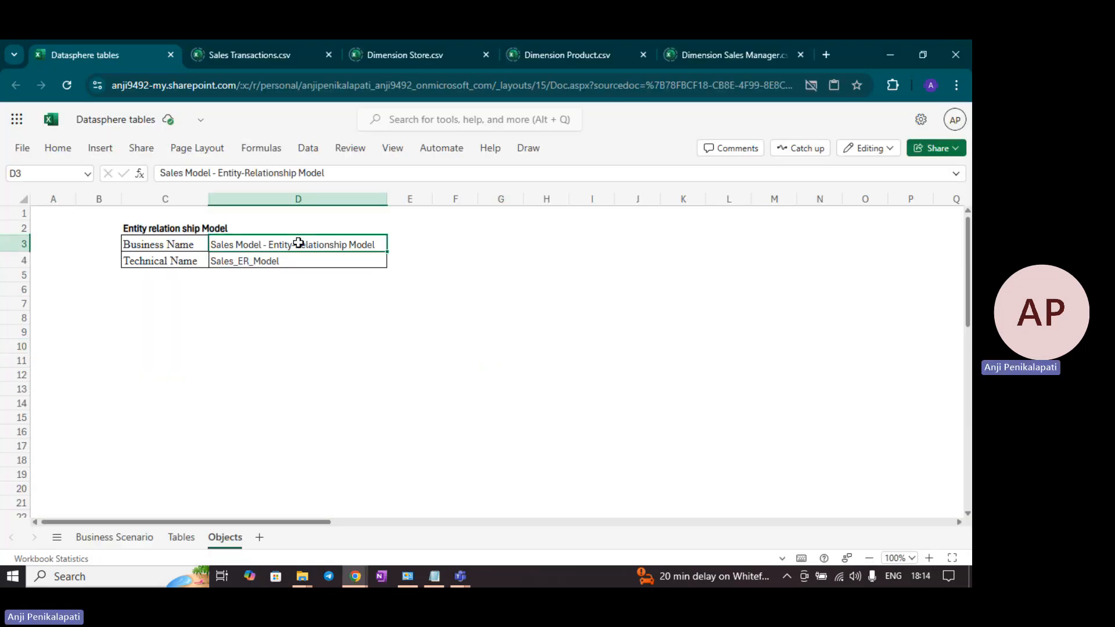
key(ctrl+c)
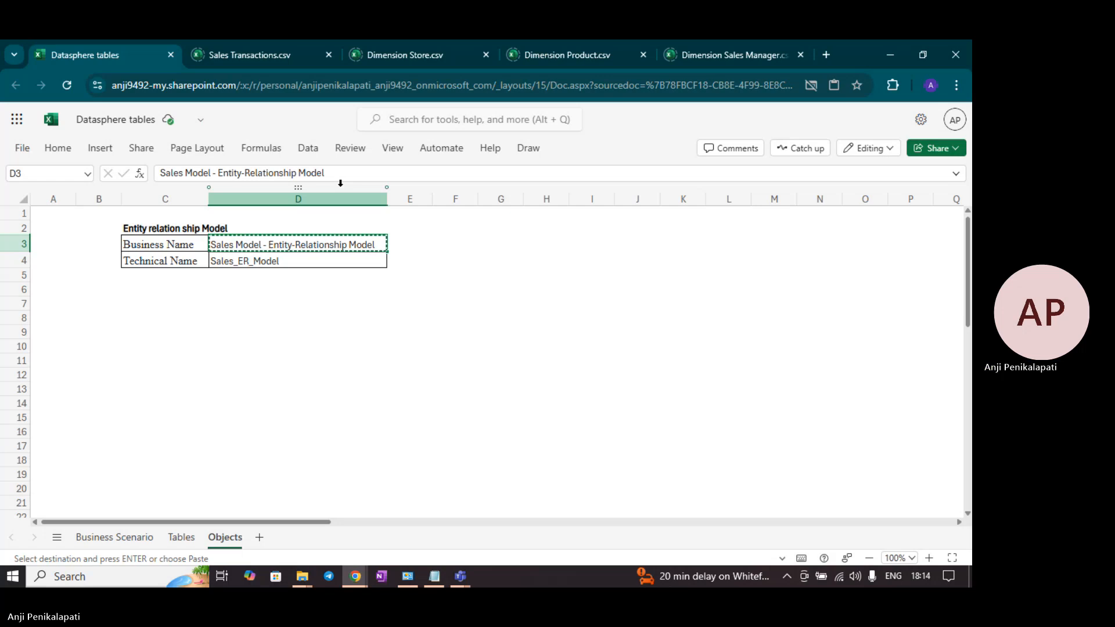
key(alt+Tab)
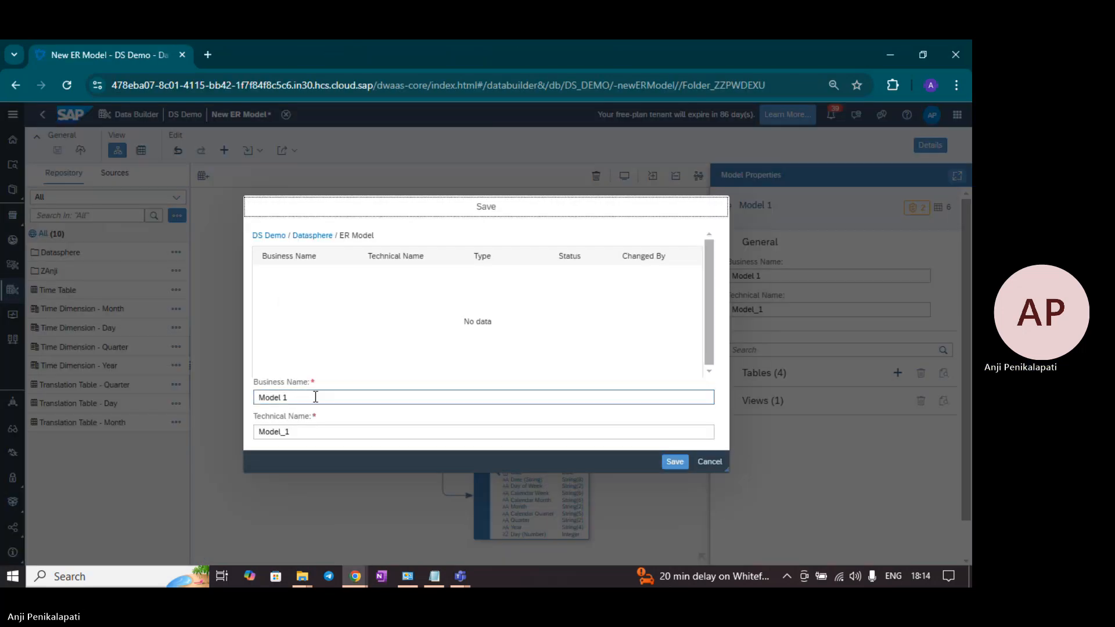
drag(315, 396, 218, 399)
key(ctrl+v)
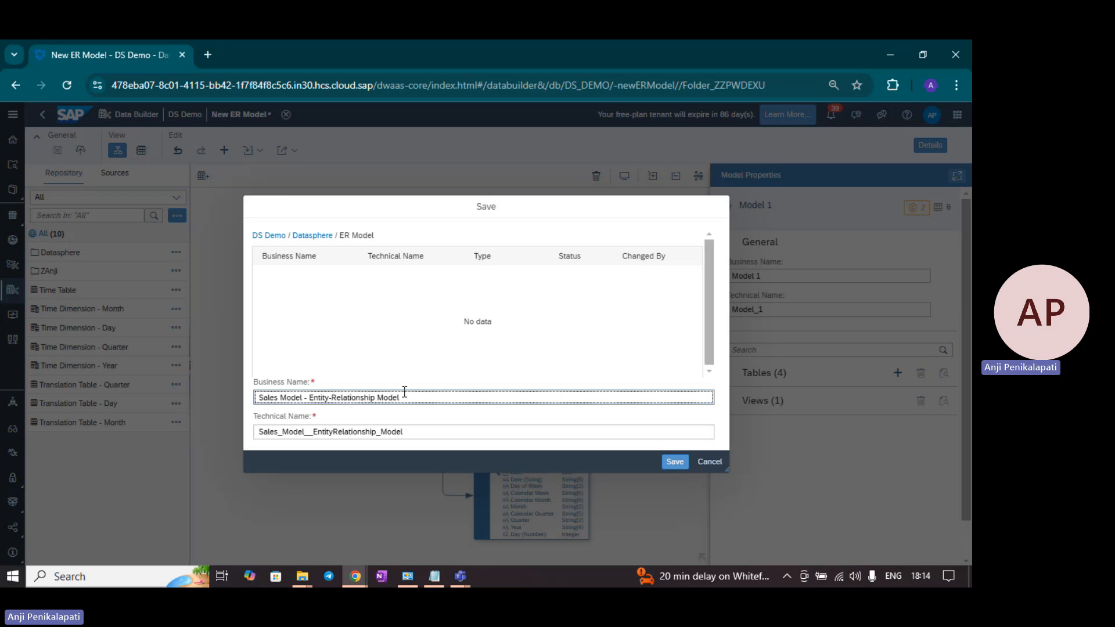
Copy the technical name Sales_ER_Model from the workbook into the save dialog and save the model in the ER Model folder
key(alt+Tab)
click(273, 262)
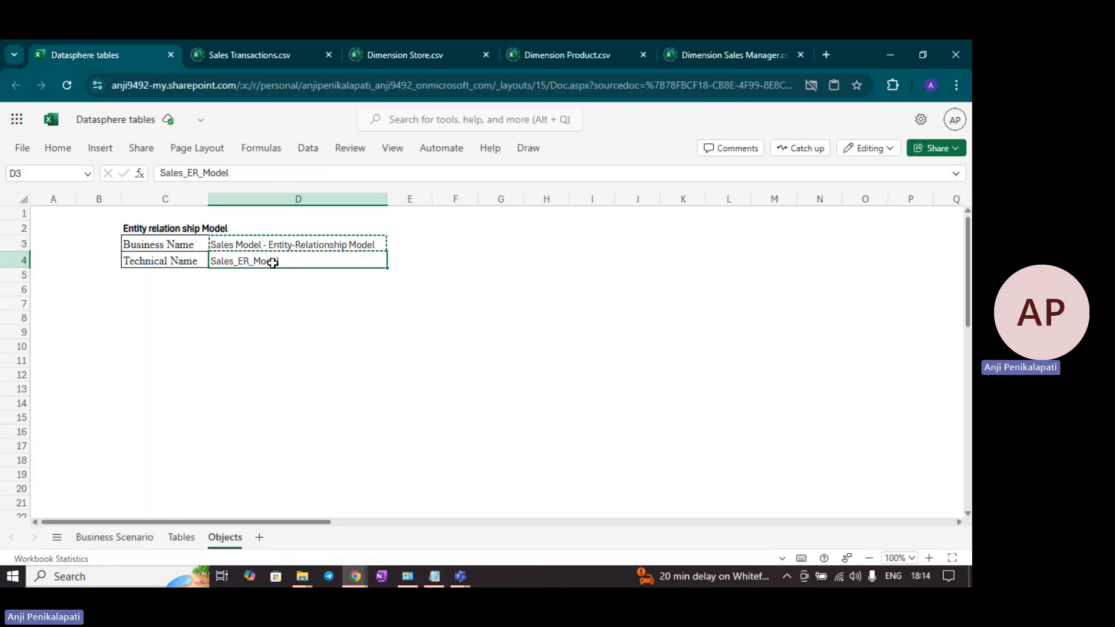
key(ctrl+c)
key(alt+Tab)
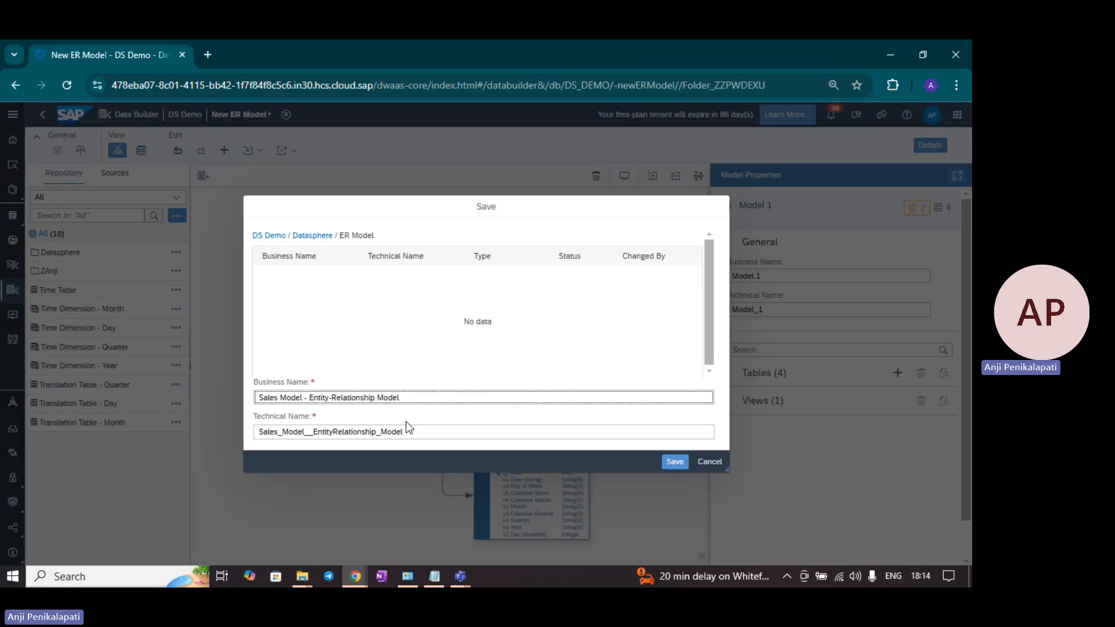
drag(418, 432, 248, 441)
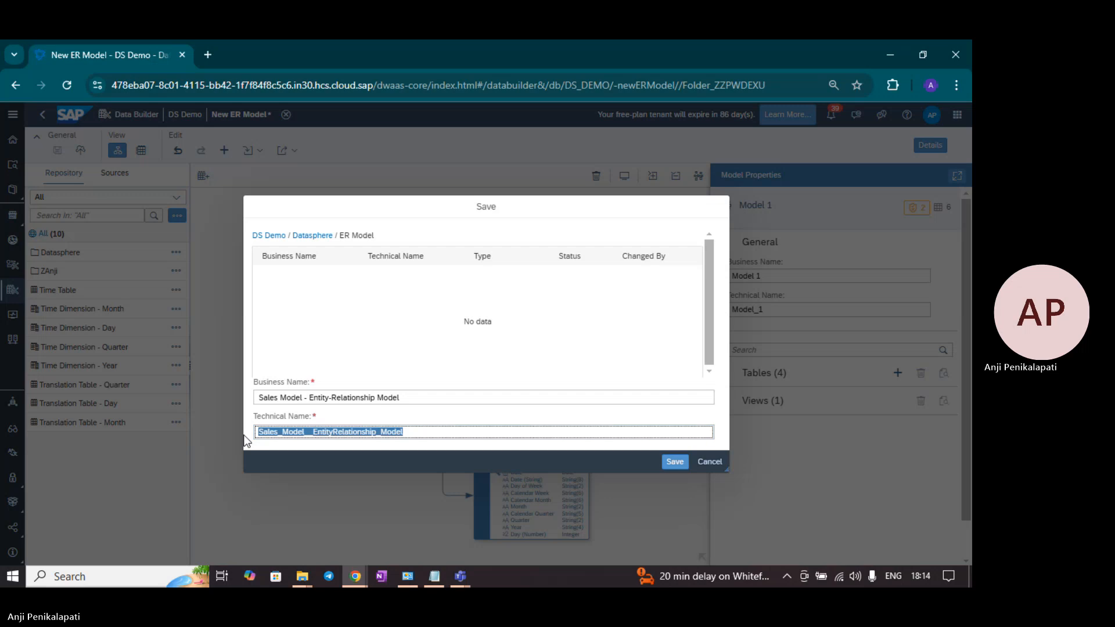
key(ctrl+v)
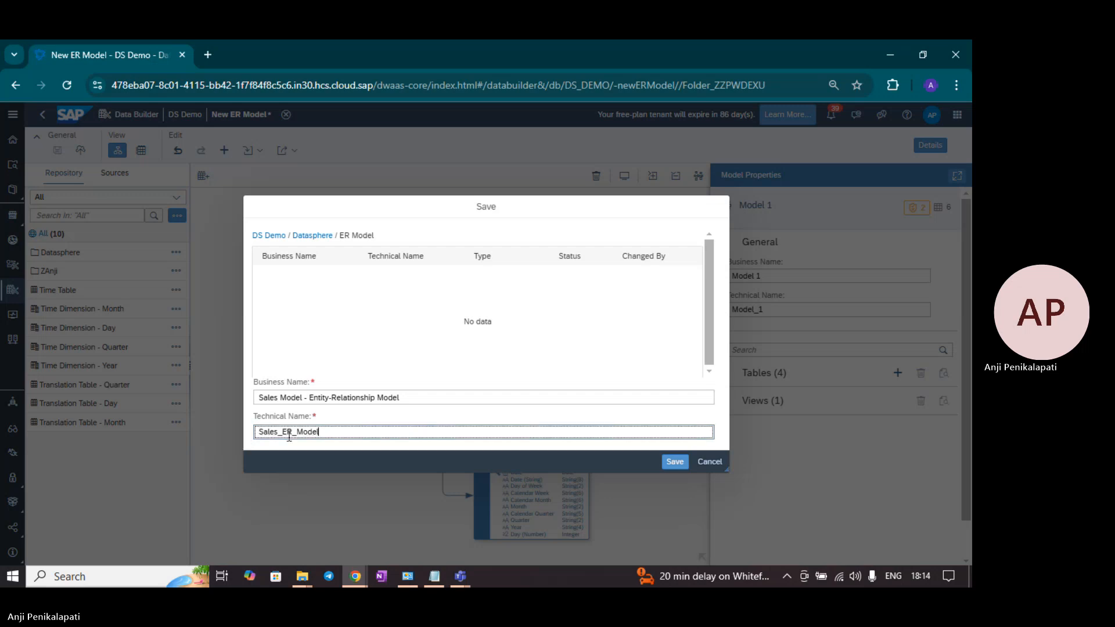
click(670, 462)
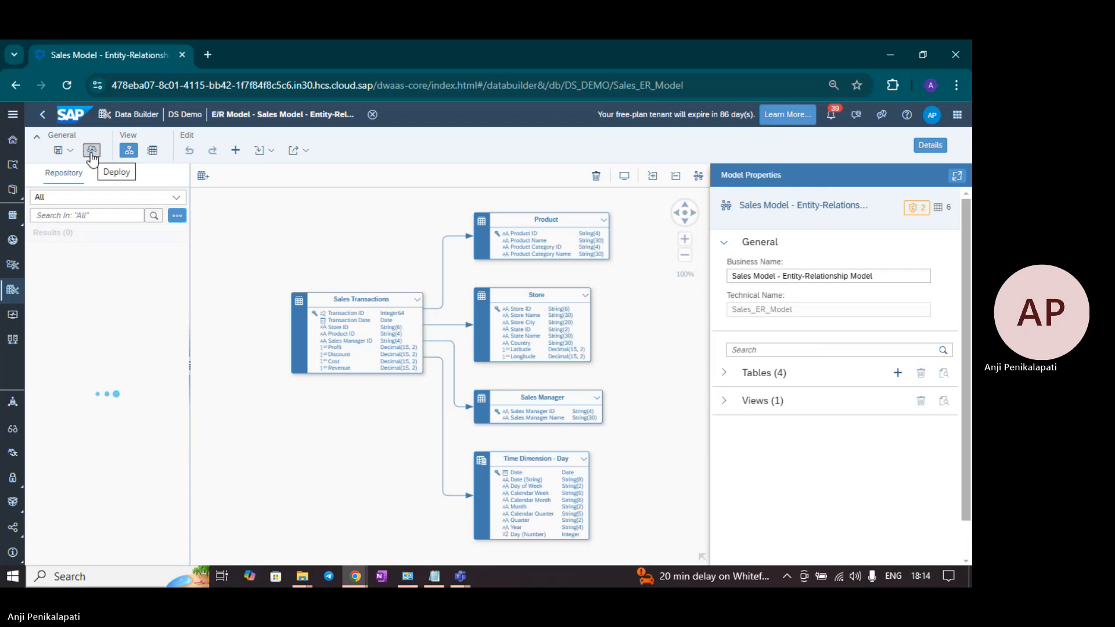
Deploy the model despite the validation messages and expand the tables and views listed in its properties
click(91, 152)
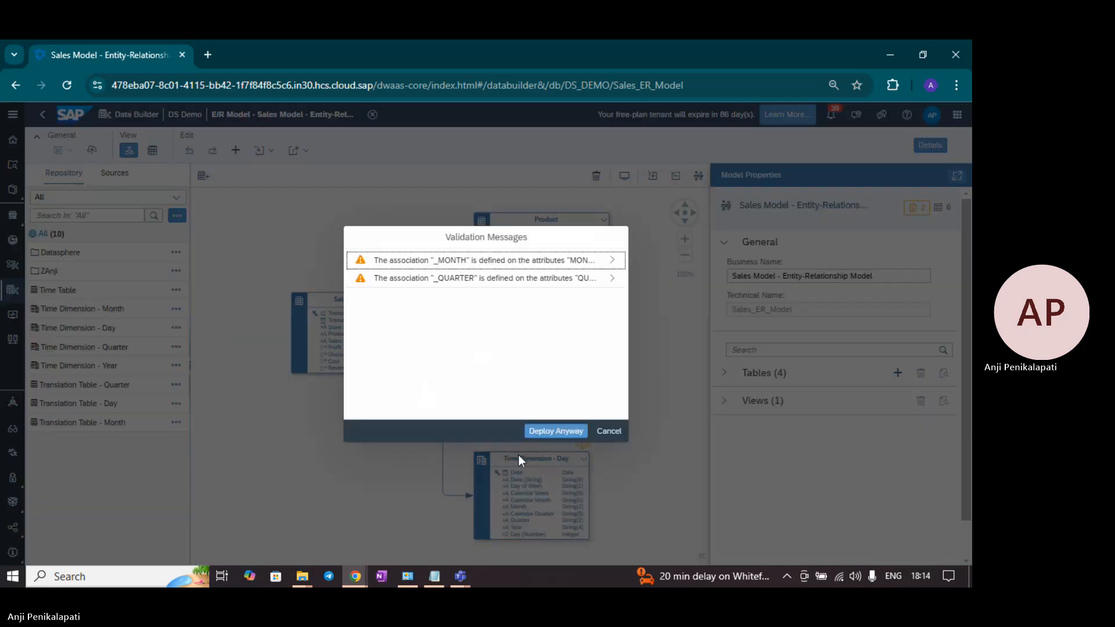
click(573, 431)
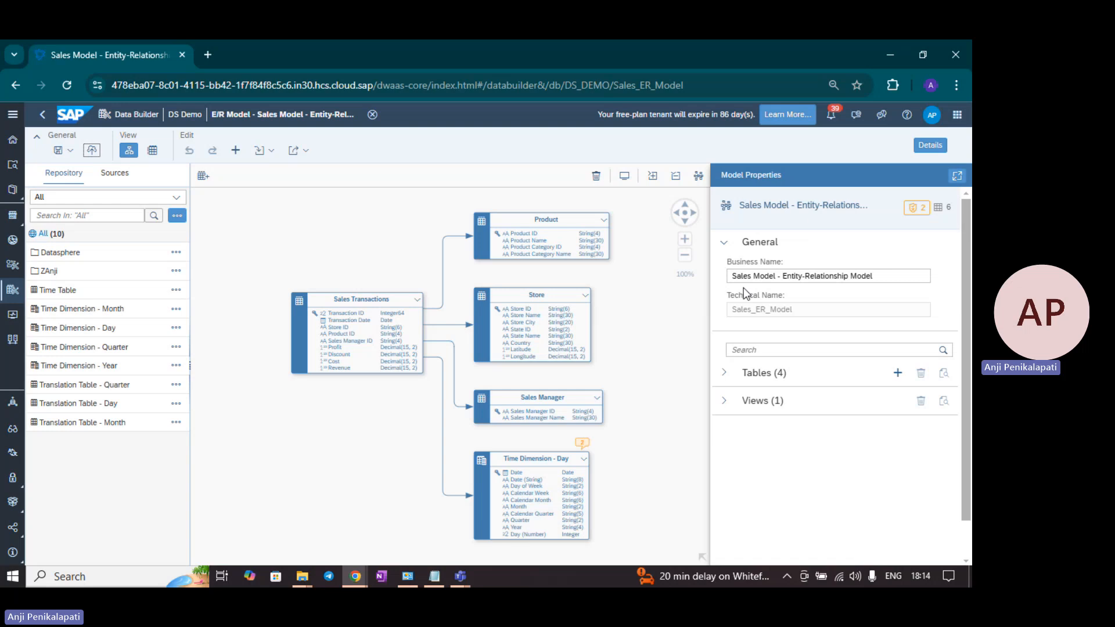
click(724, 375)
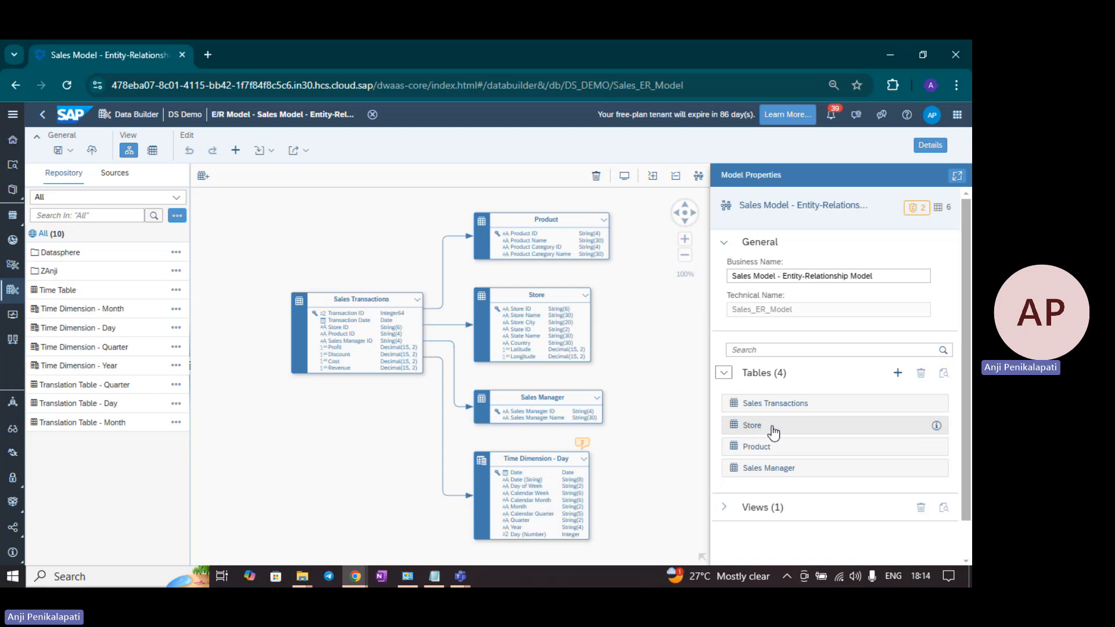
click(723, 506)
scroll(909, 482, down, 1)
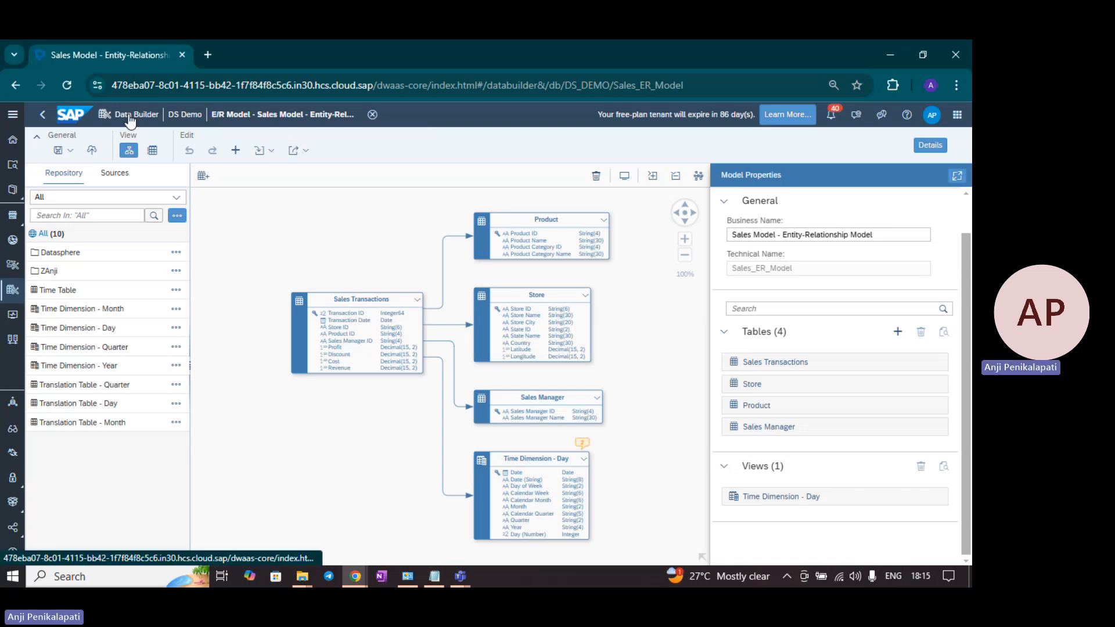
Return to the DS Demo space's object list and open the Sales Transactions table from the Datasphere > Tables folder
click(154, 118)
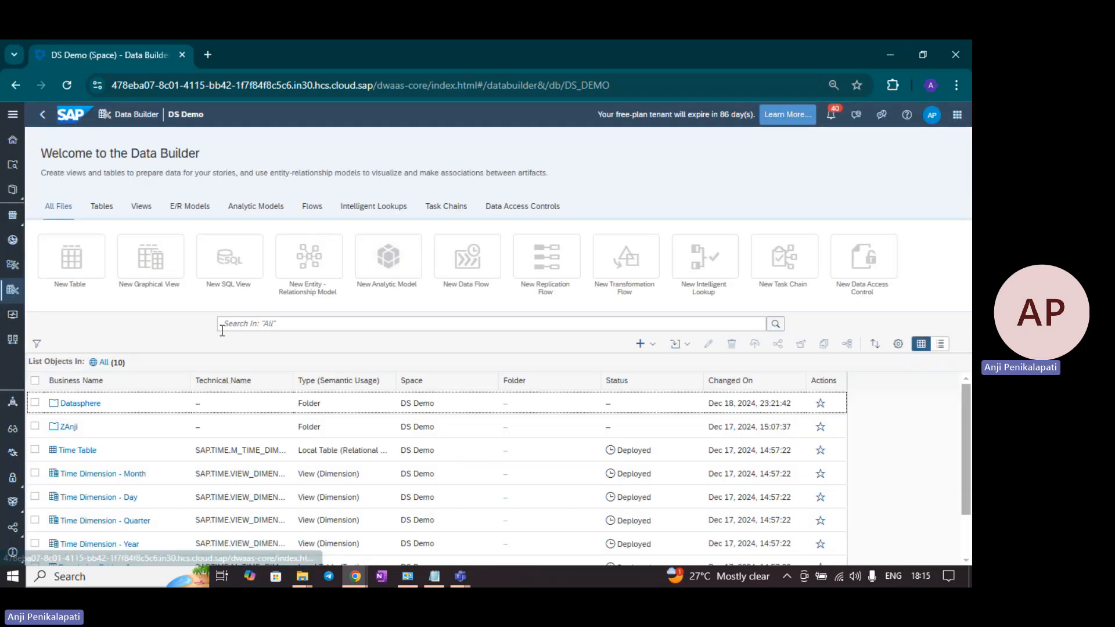
scroll(197, 399, down, 2)
scroll(197, 398, up, 2)
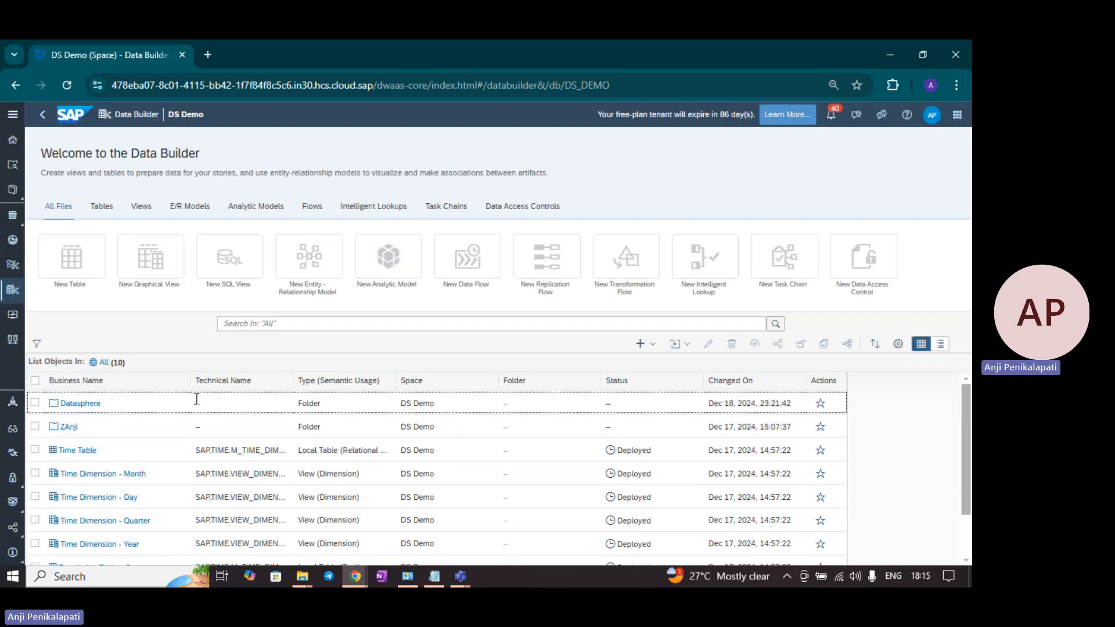
click(87, 405)
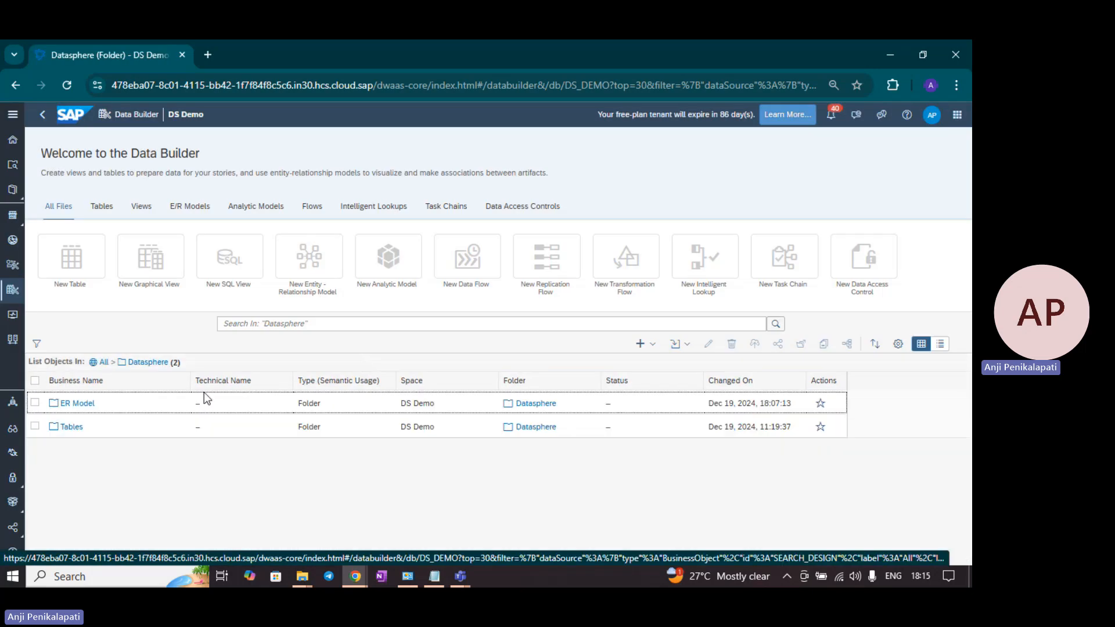
click(65, 428)
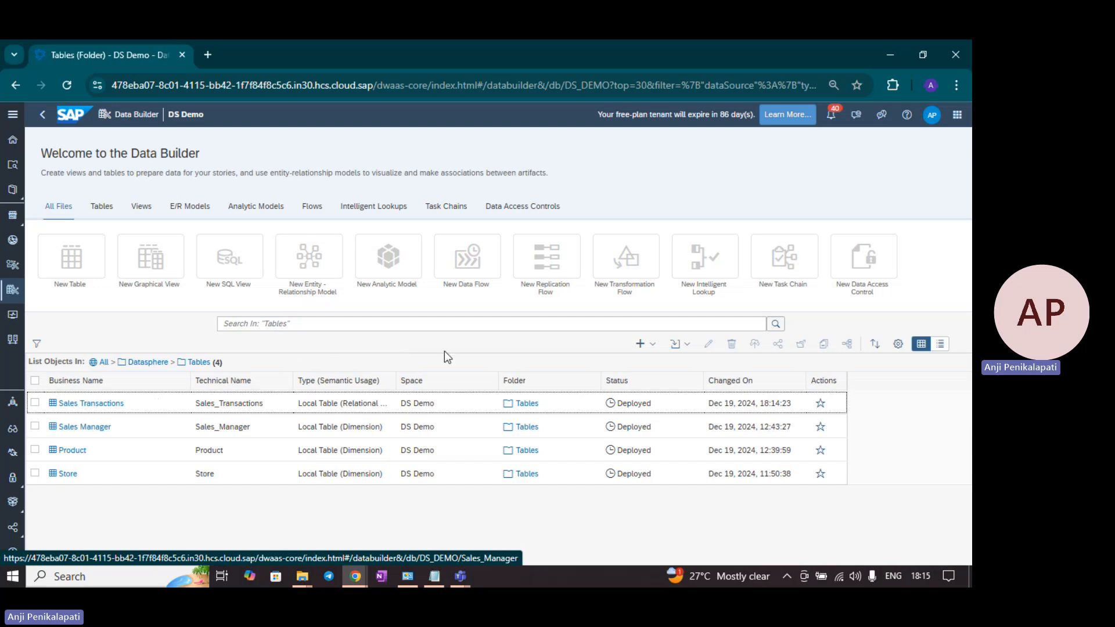
click(91, 405)
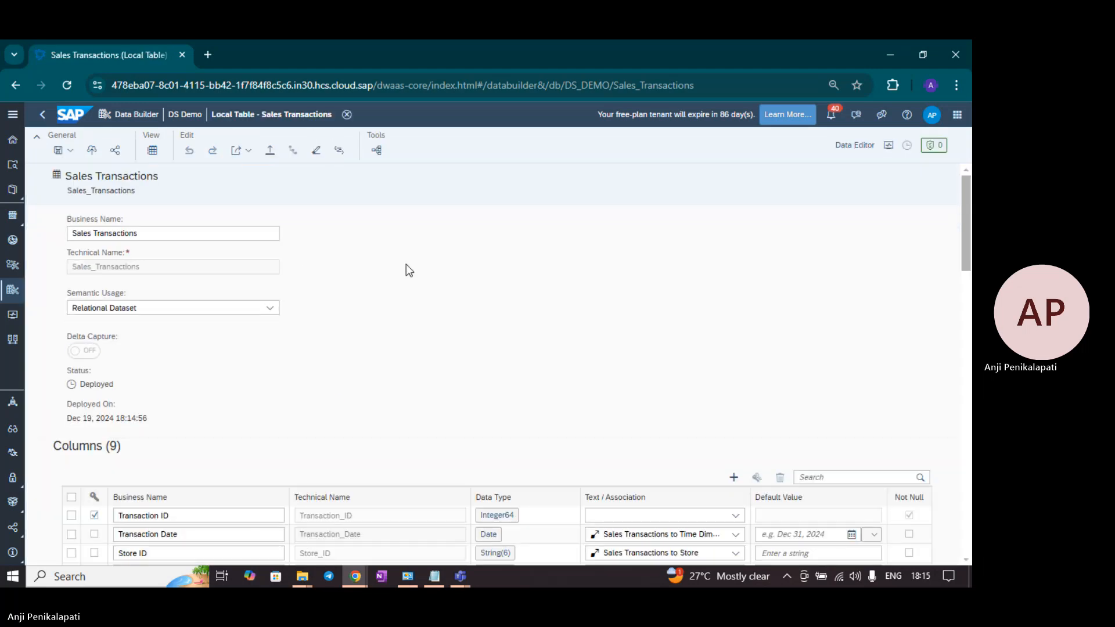
Examine the associations of Sales Transactions and the column mappings of its association to Store
click(185, 221)
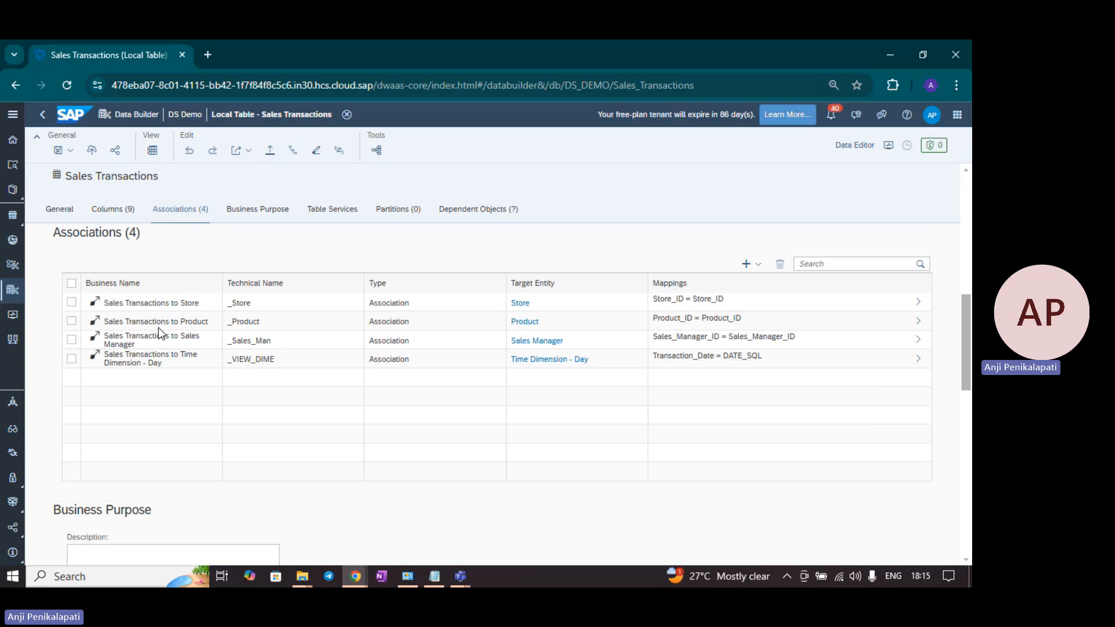
click(916, 302)
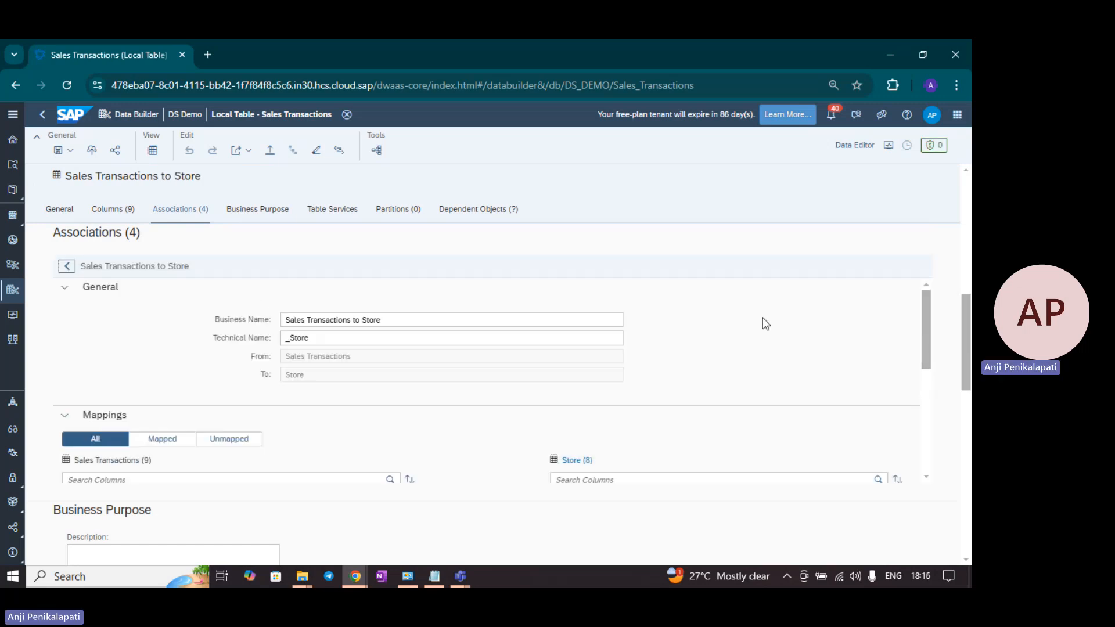
scroll(709, 347, down, 6)
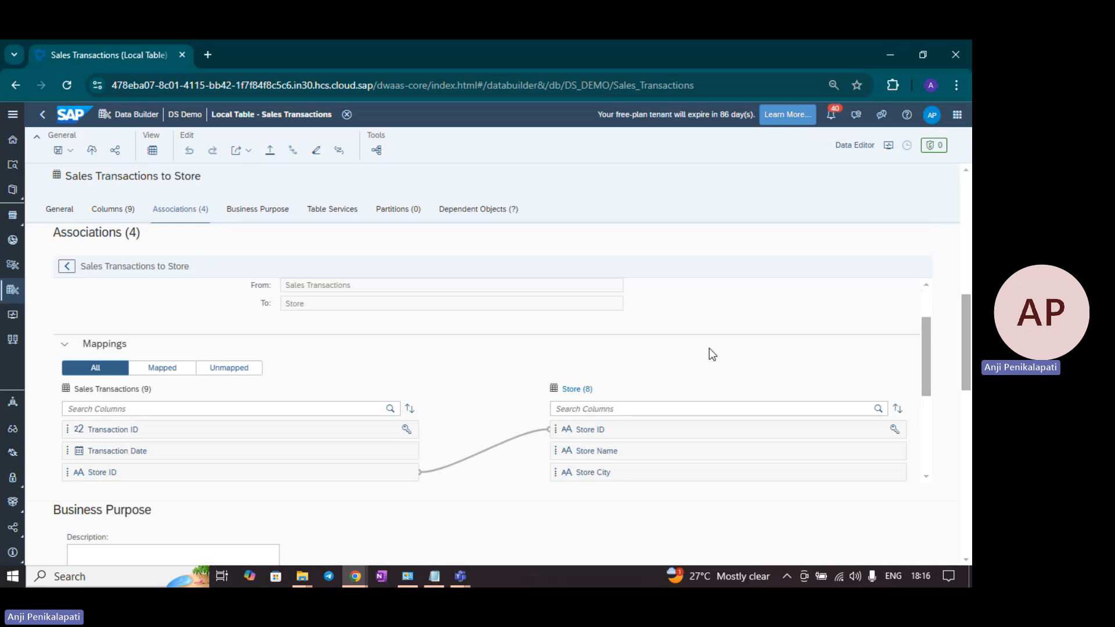
scroll(710, 365, down, 5)
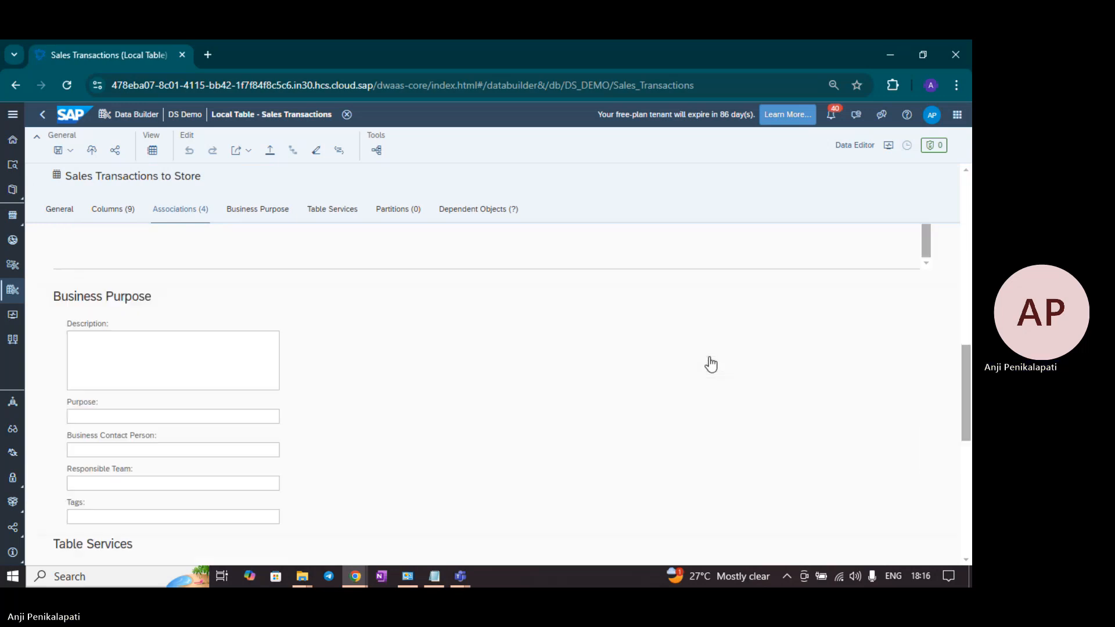
scroll(710, 356, up, 8)
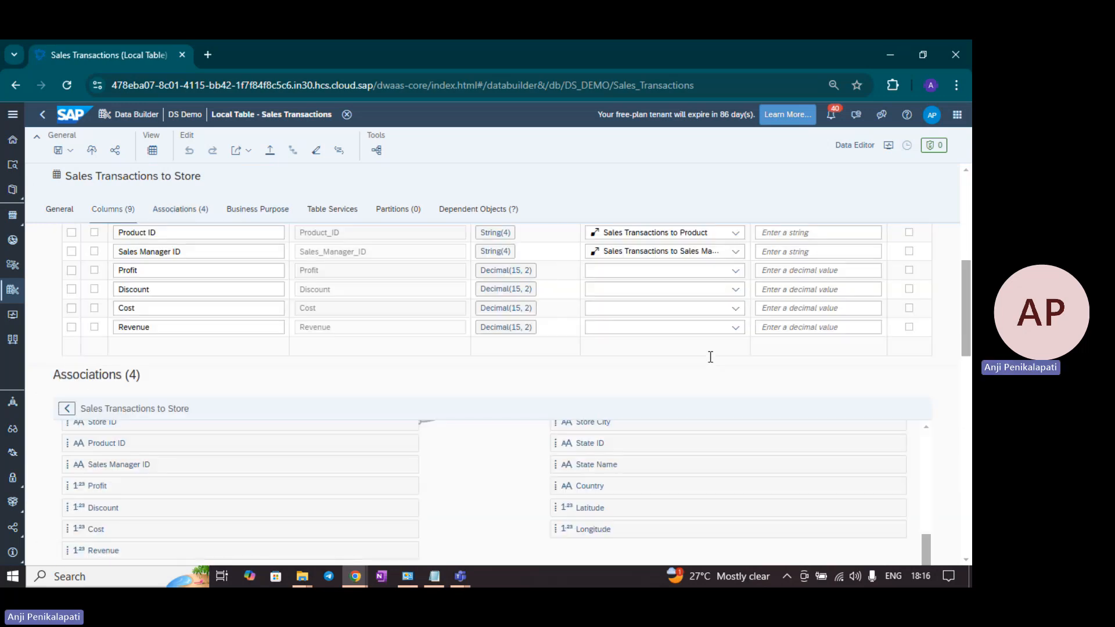
scroll(712, 363, down, 4)
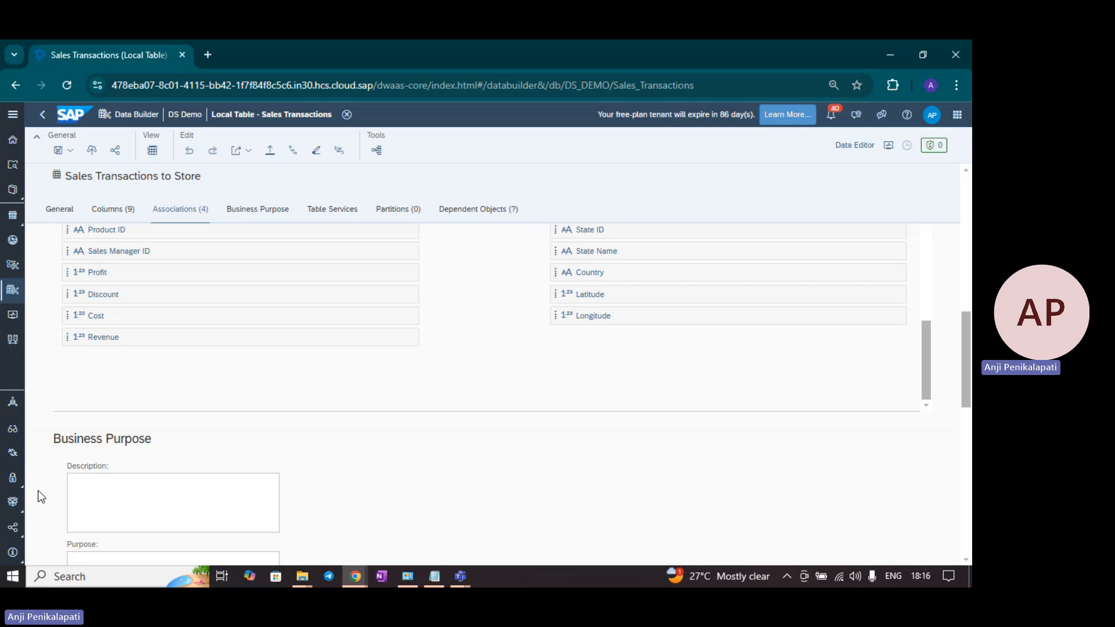
scroll(425, 469, down, 5)
scroll(425, 469, up, 8)
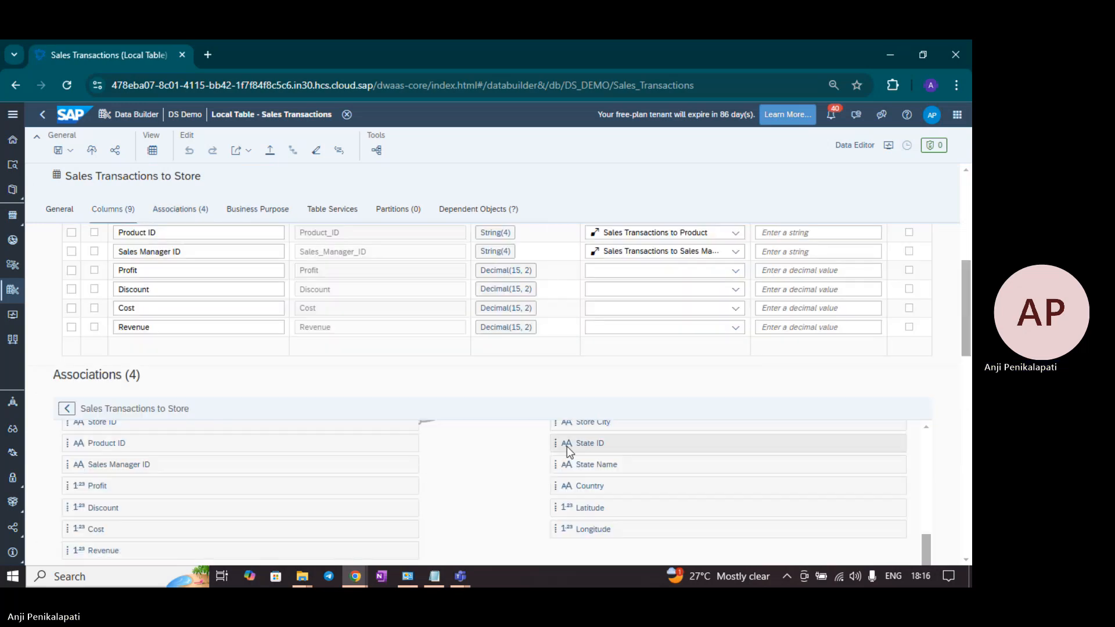
scroll(253, 452, up, 3)
scroll(256, 454, up, 3)
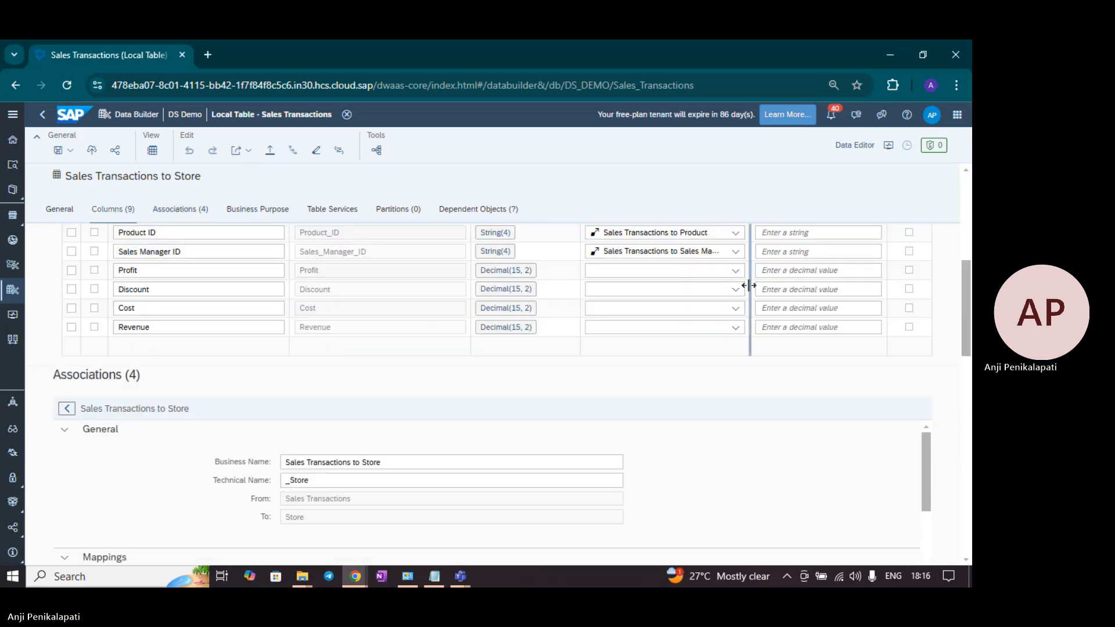
Review the associations, columns and general properties of the Sales Transactions table
click(166, 214)
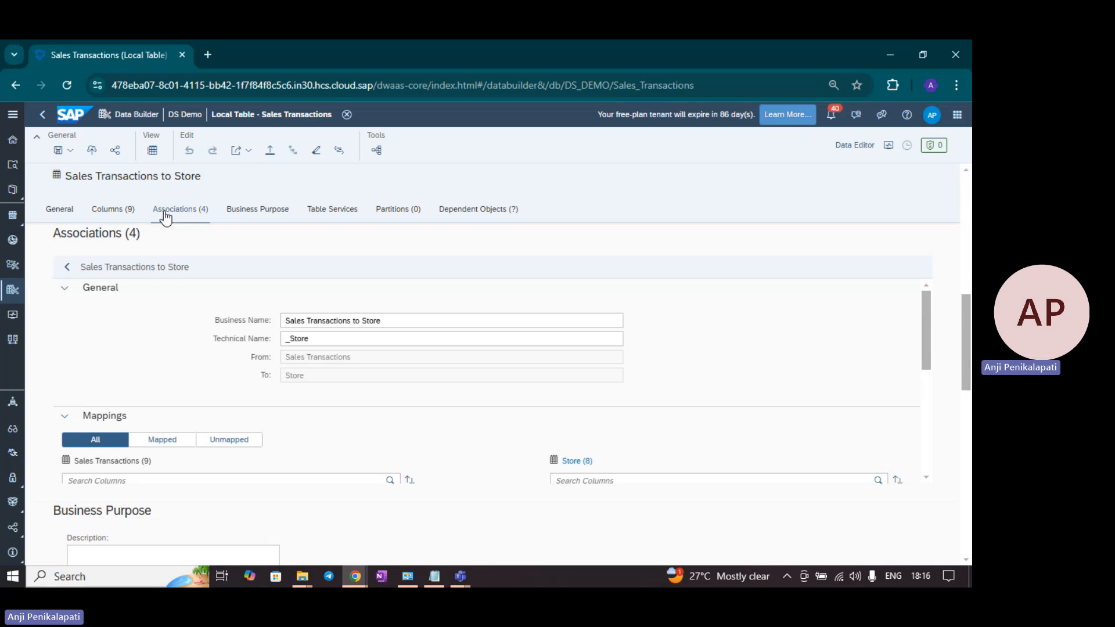
click(126, 206)
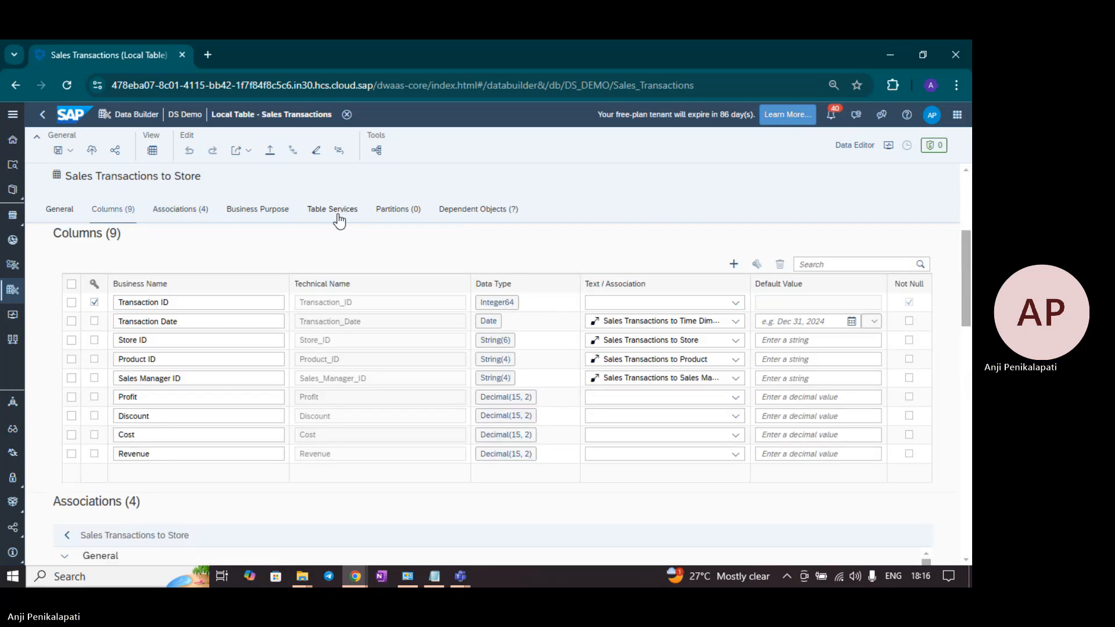
click(64, 210)
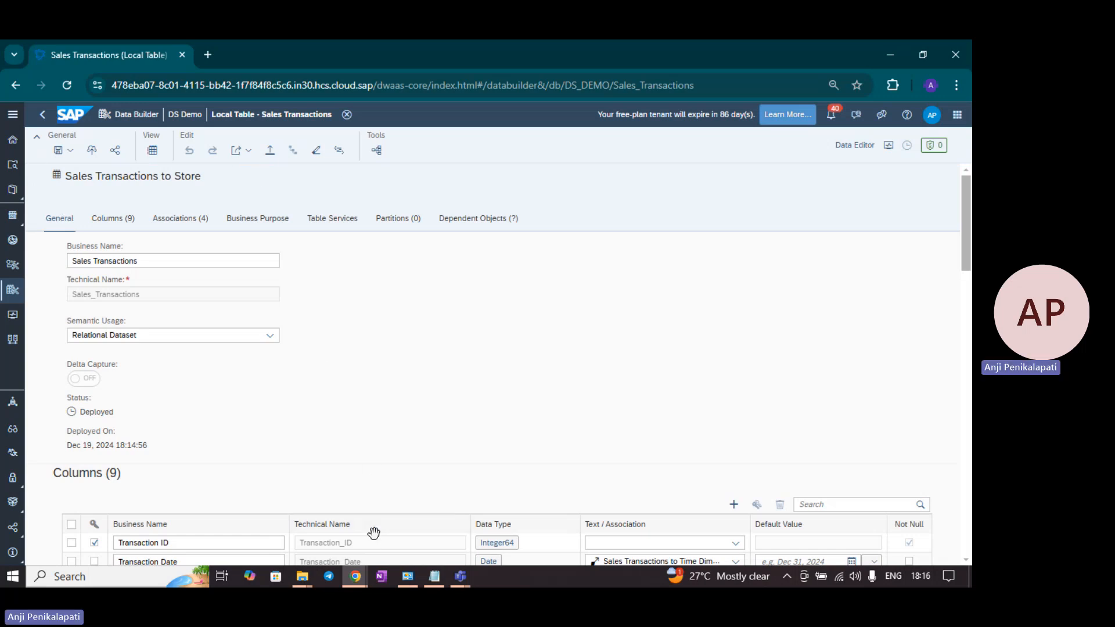
click(460, 577)
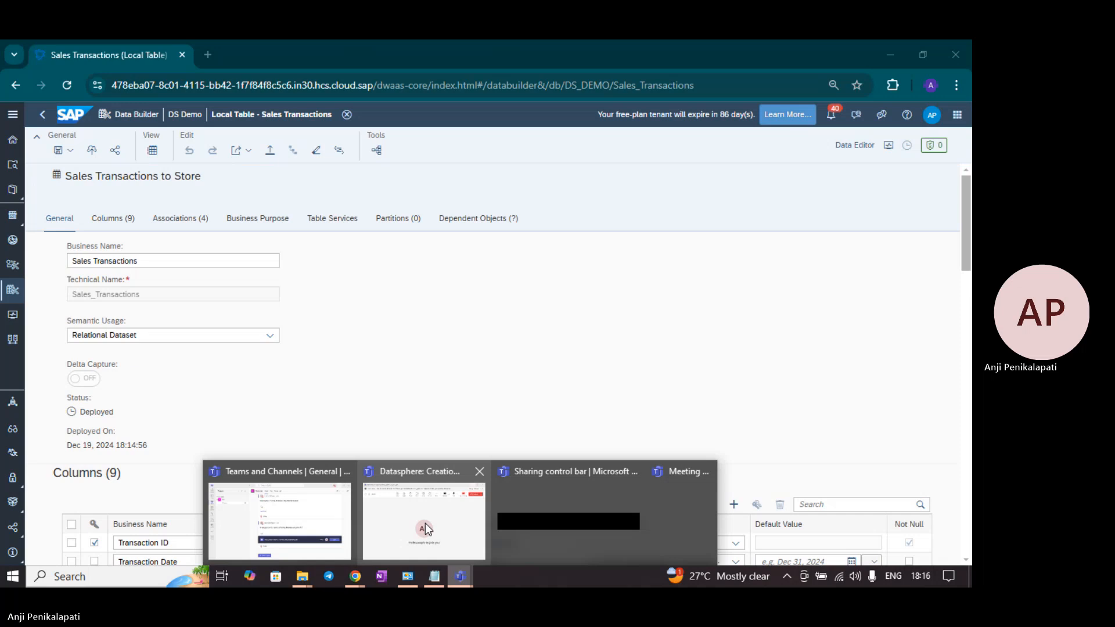
click(426, 529)
click(562, 122)
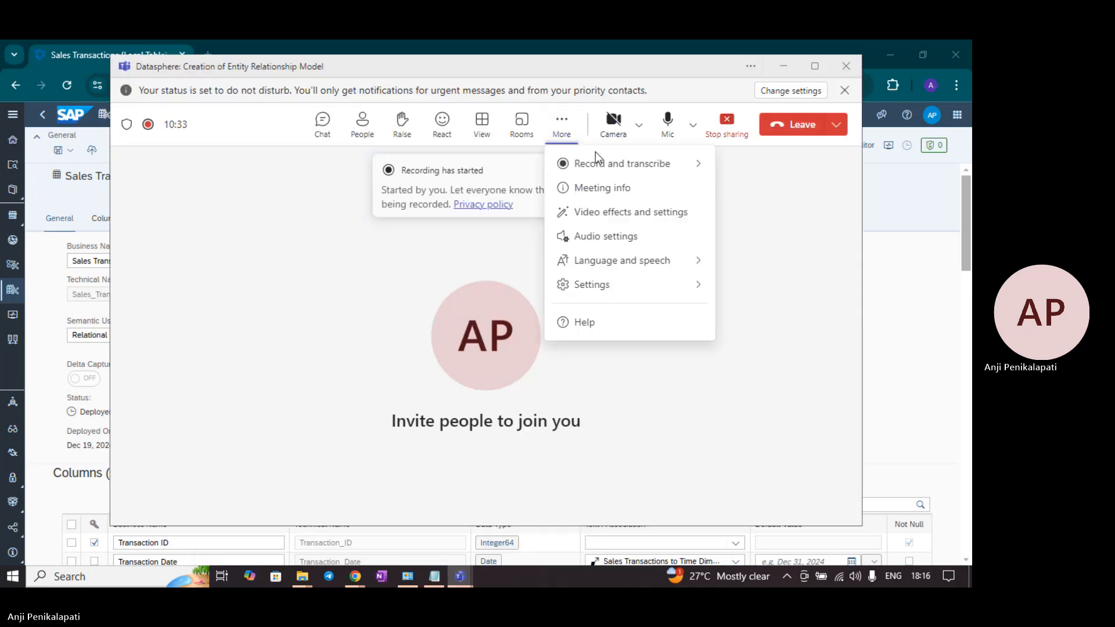
mouse_move(561, 173)
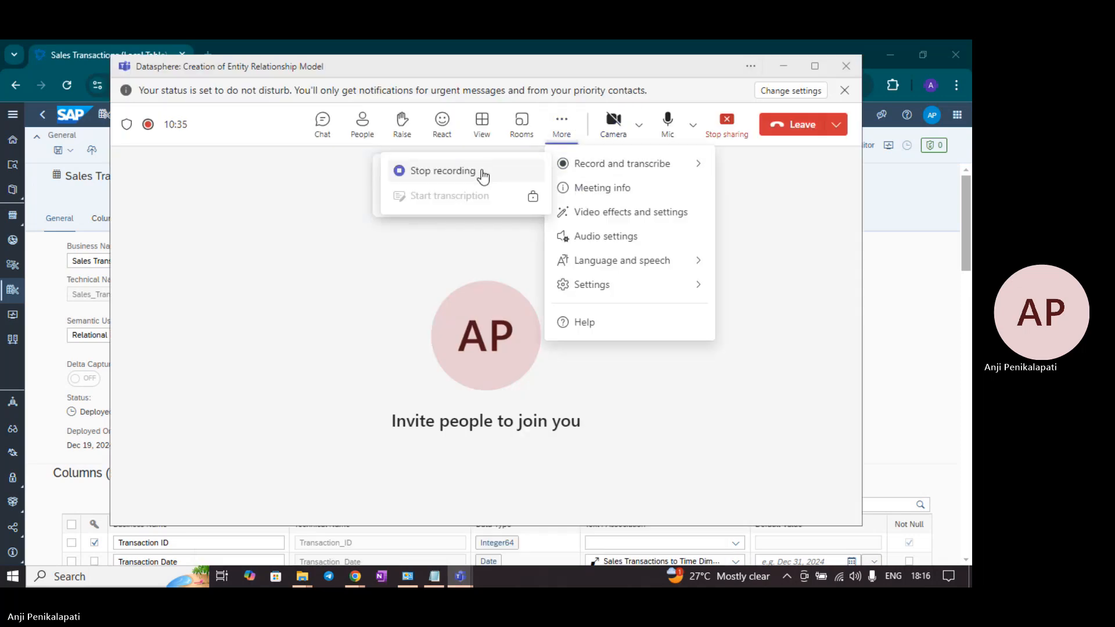